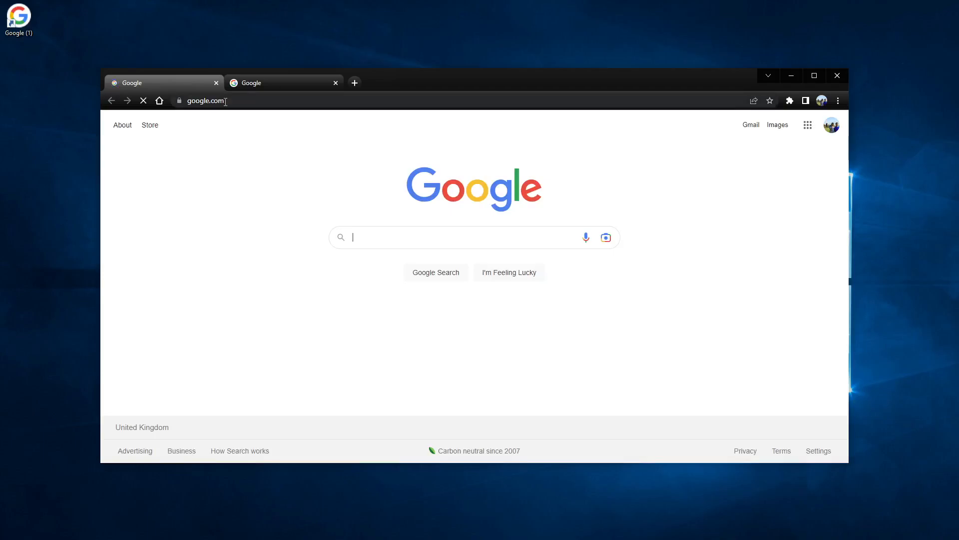
Search Google for 'intellij community edition', starting from the query 'intellij download'
{"action": "left_click", "coordinate": [372, 236]}
{"action": "type", "text": "intellij"}
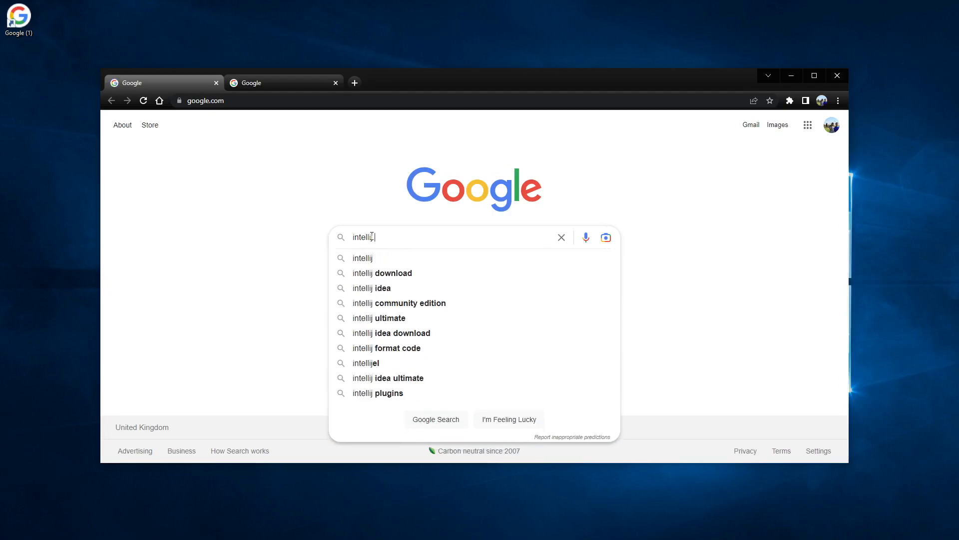
{"action": "type", "text": " download"}
{"action": "key", "text": "Return"}
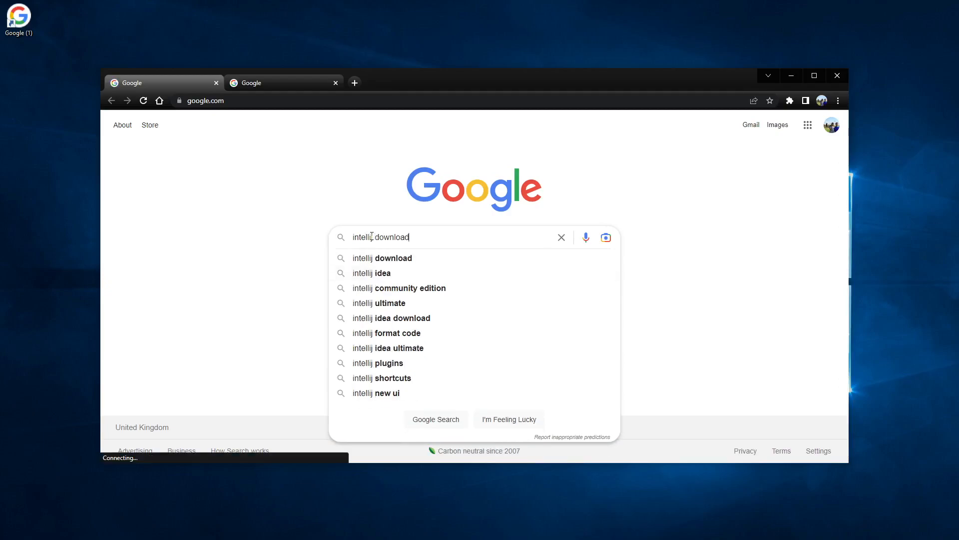
{"action": "key", "text": "Down"}
{"action": "key", "text": "Down"}
{"action": "key", "text": "Down"}
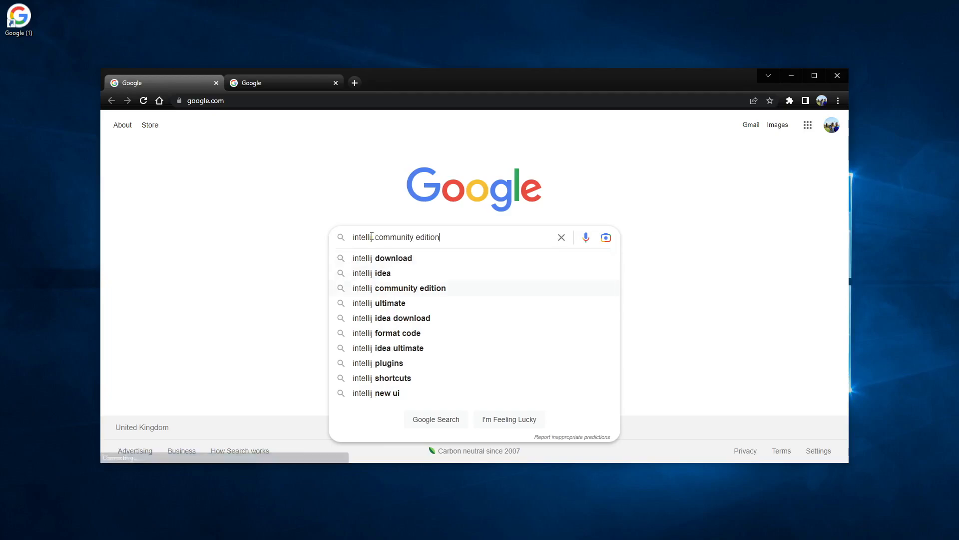
{"action": "key", "text": "Return"}
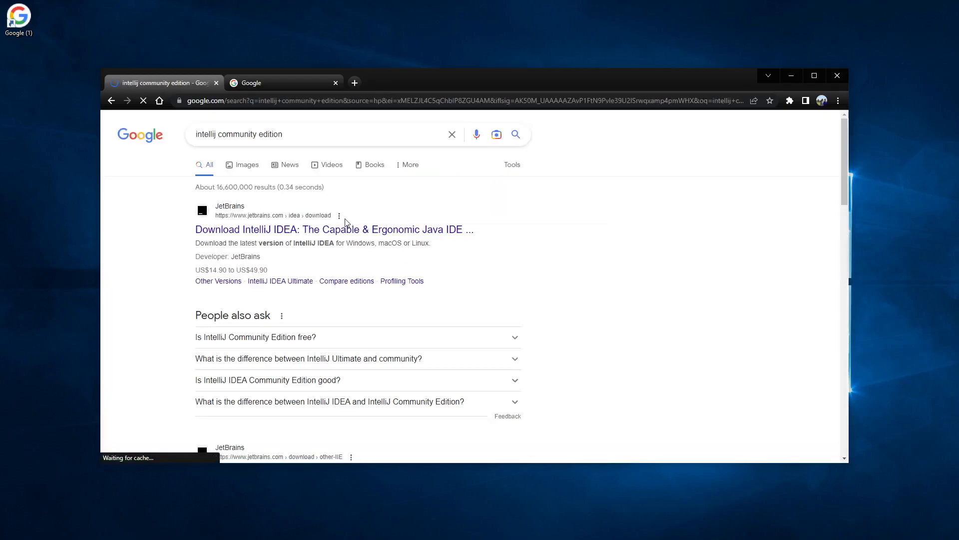
Open the JetBrains IntelliJ IDEA download page, accept all cookies and maximize Chrome
{"action": "left_click", "coordinate": [336, 231]}
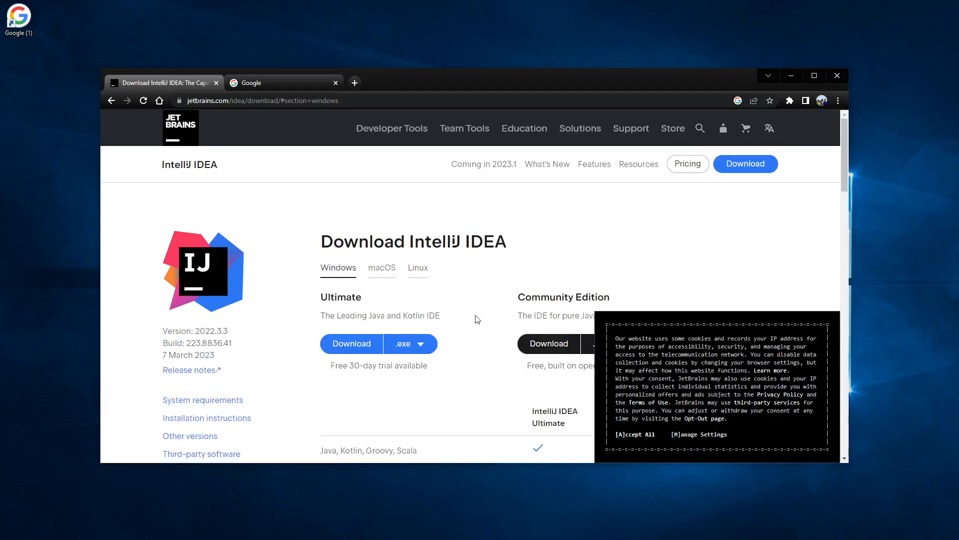
{"action": "left_click", "coordinate": [623, 434]}
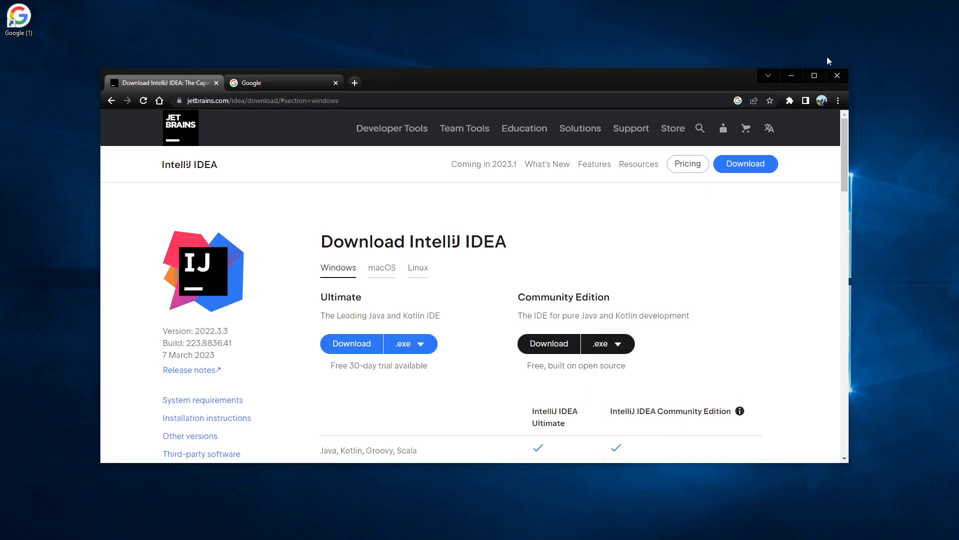
{"action": "left_click", "coordinate": [814, 77]}
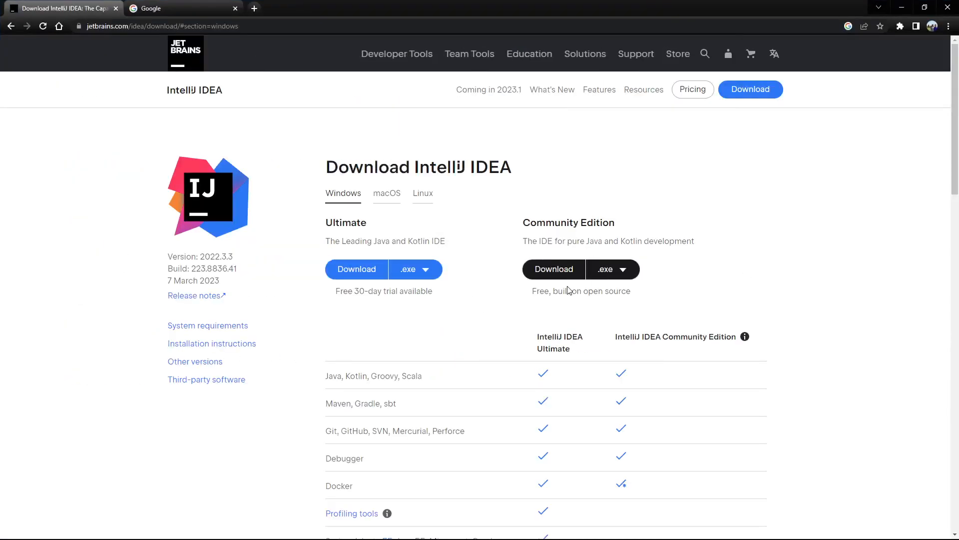
Download the Community Edition Windows .exe installer and run it
{"action": "left_click", "coordinate": [608, 270]}
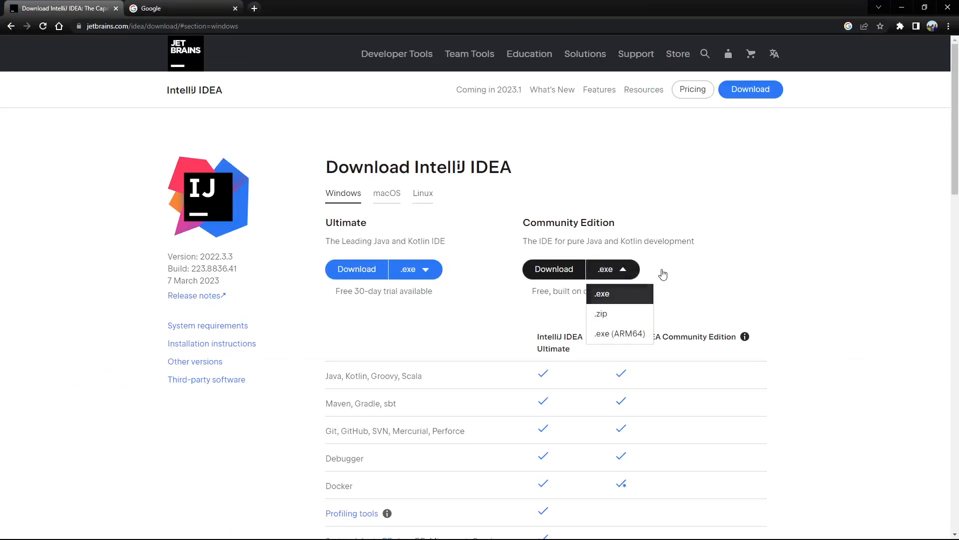
{"action": "left_click", "coordinate": [601, 293]}
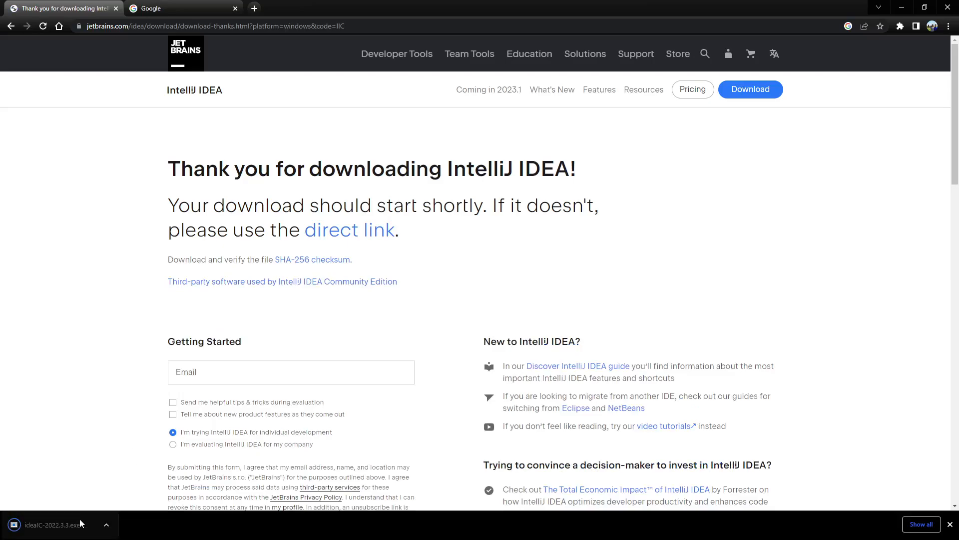
{"action": "left_click", "coordinate": [57, 529]}
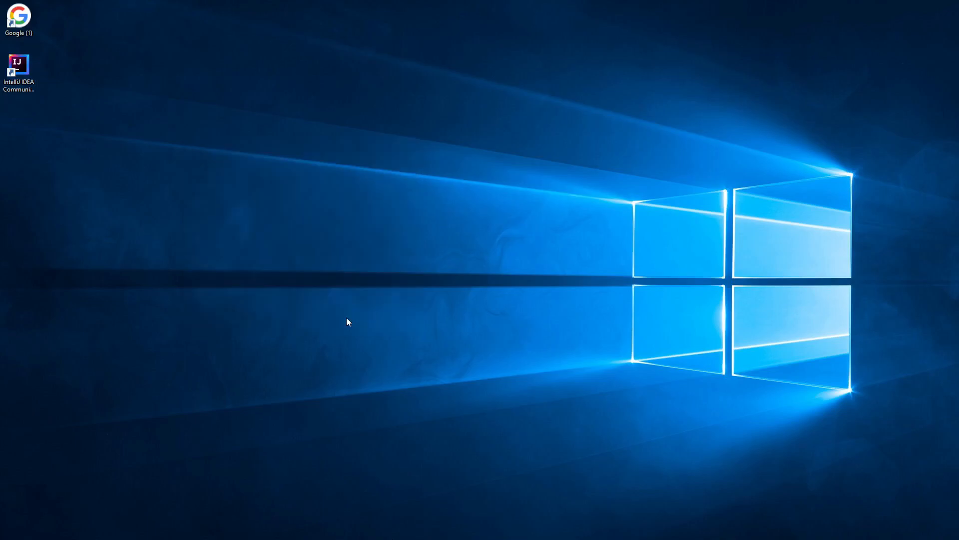
Launch IntelliJ IDEA, accept the user agreement and decline sending usage statistics
{"action": "double_click", "coordinate": [4, 61]}
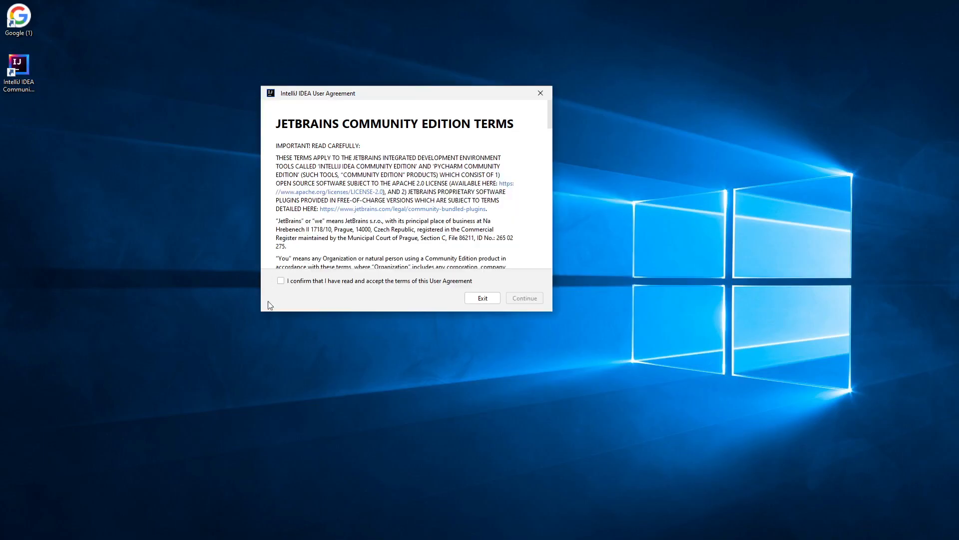
{"action": "left_click", "coordinate": [281, 280]}
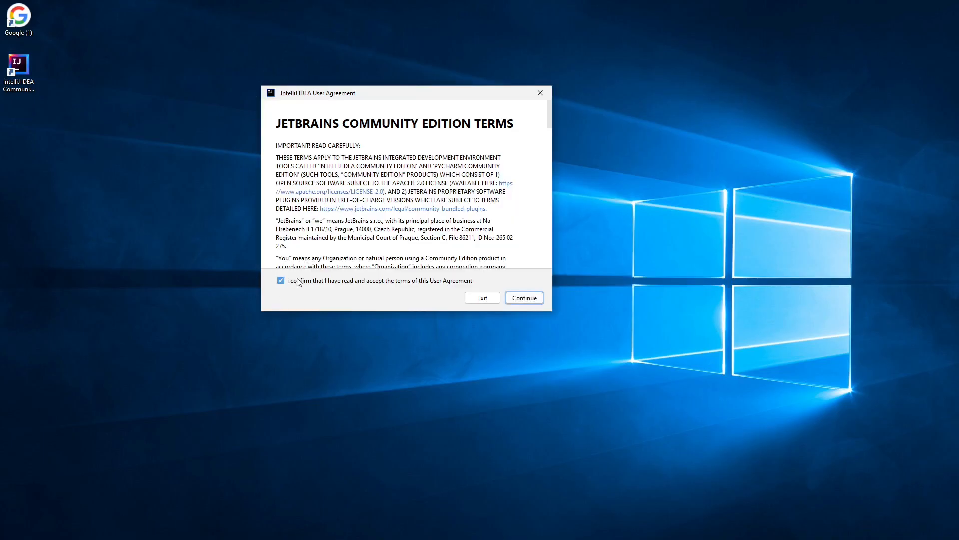
{"action": "left_click", "coordinate": [529, 299]}
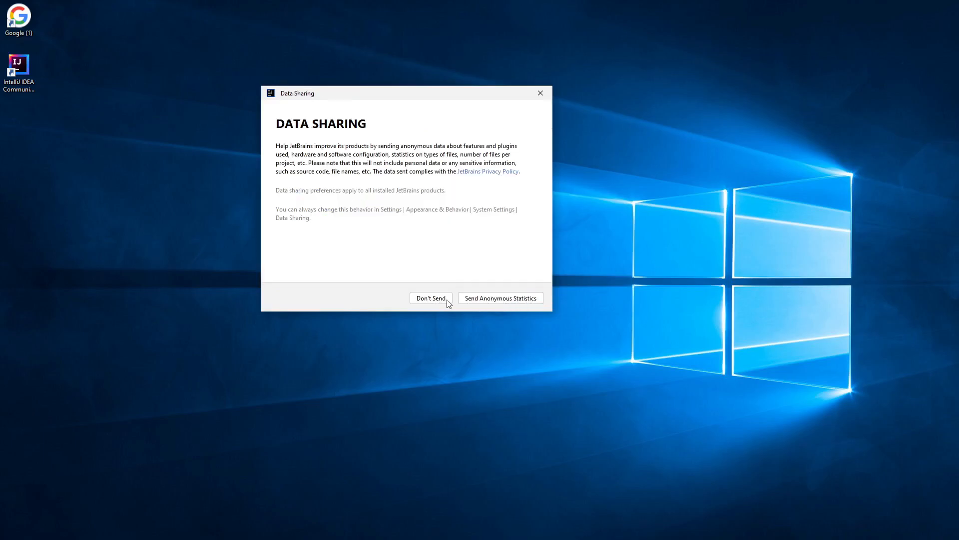
{"action": "left_click", "coordinate": [422, 299]}
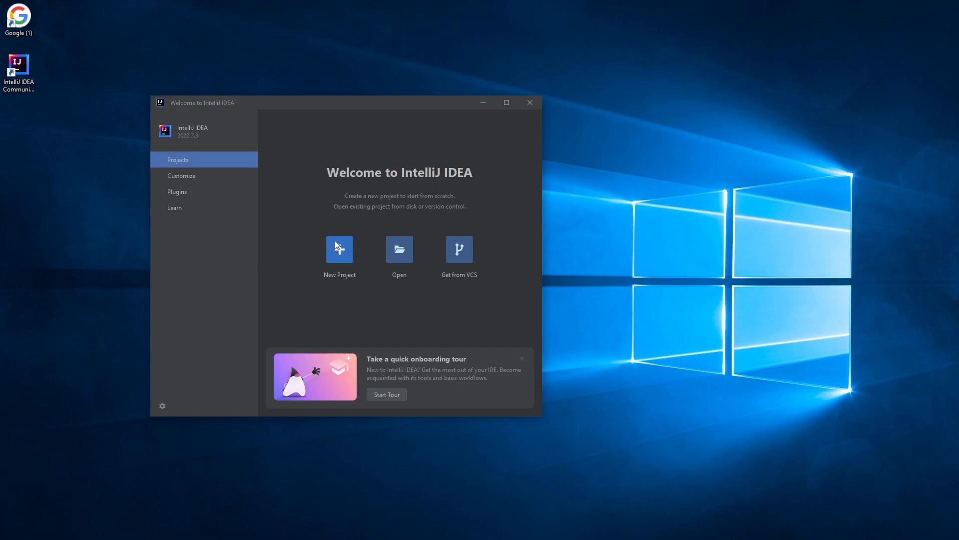
Start a new Java project named 'demo' and download Oracle OpenJDK 19 as its JDK
{"action": "left_click", "coordinate": [336, 245]}
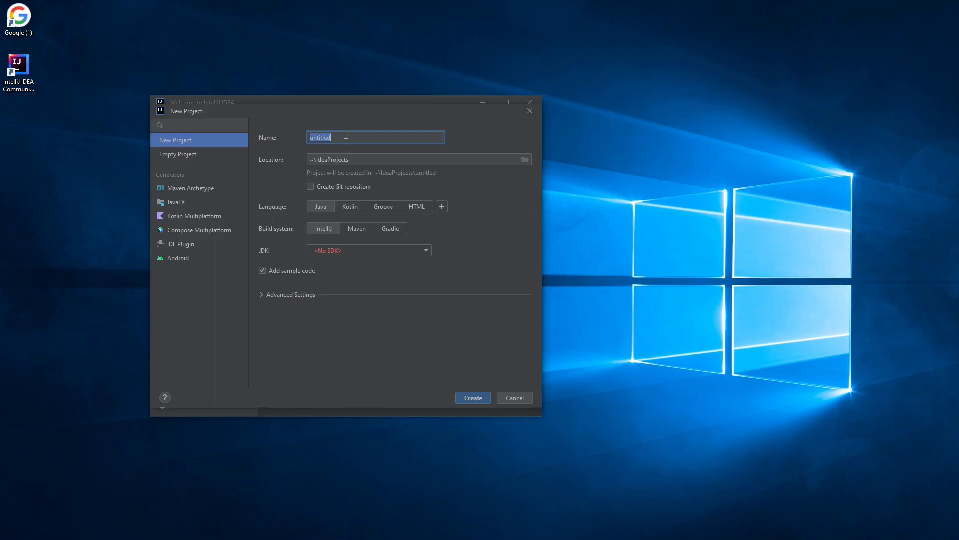
{"action": "type", "text": "demo"}
{"action": "left_click", "coordinate": [361, 250]}
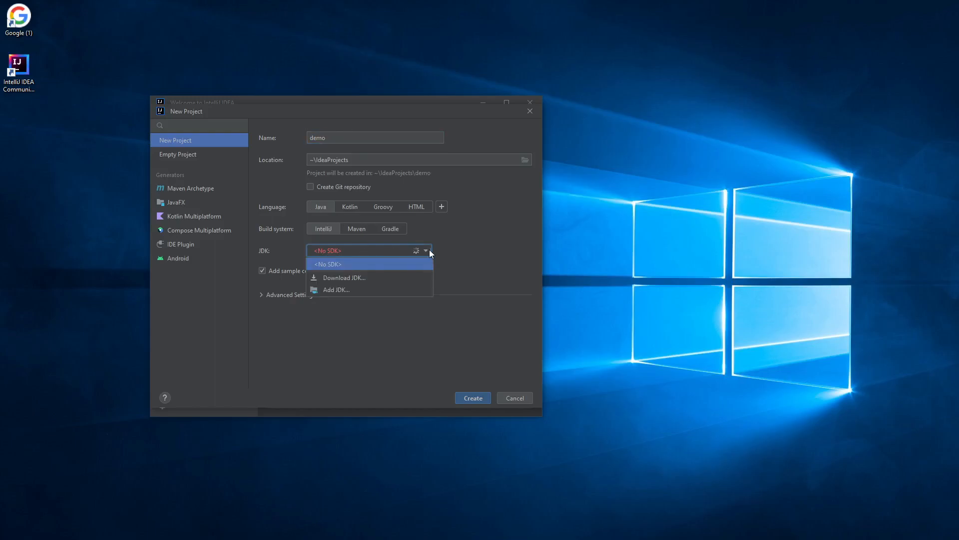
{"action": "left_click", "coordinate": [363, 277]}
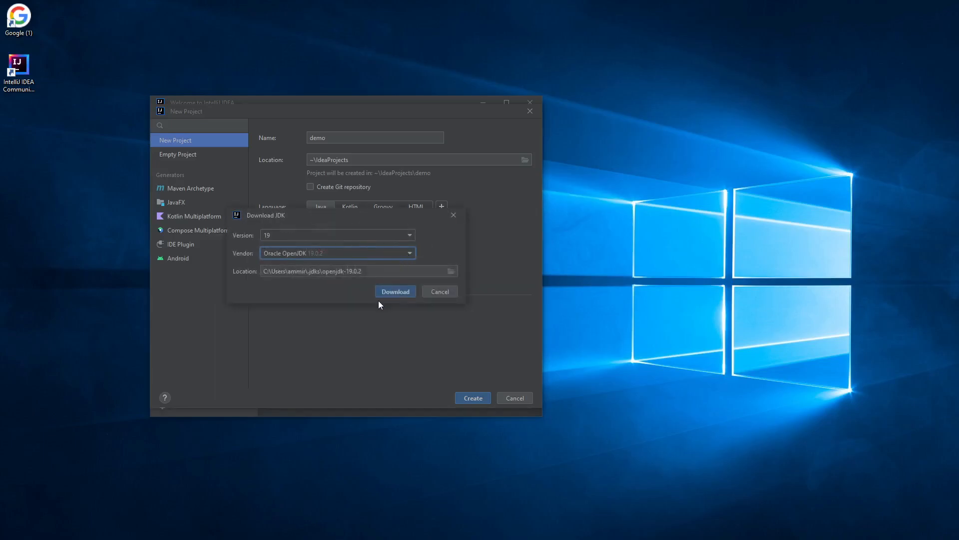
{"action": "left_click", "coordinate": [395, 291]}
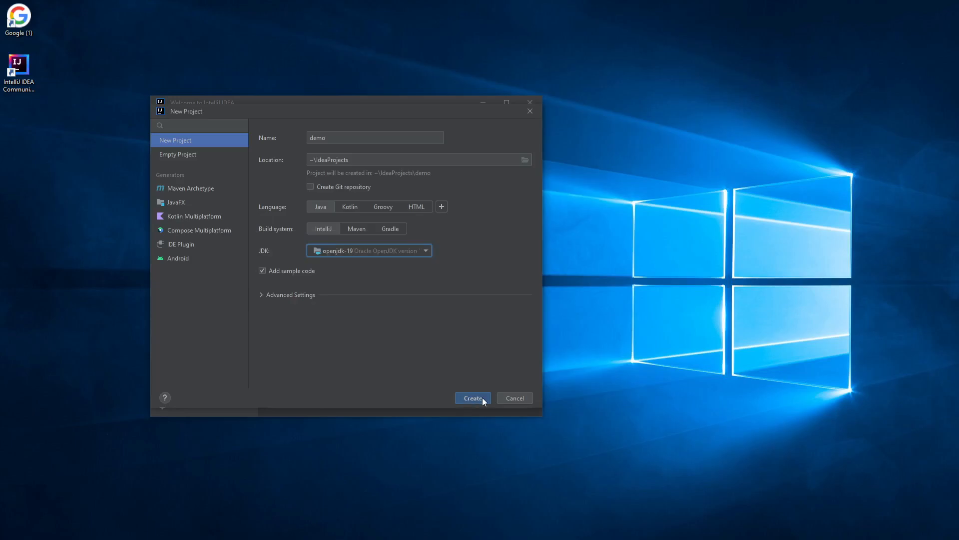
Create the demo project and open Main.java in the editor
{"action": "left_click", "coordinate": [469, 397]}
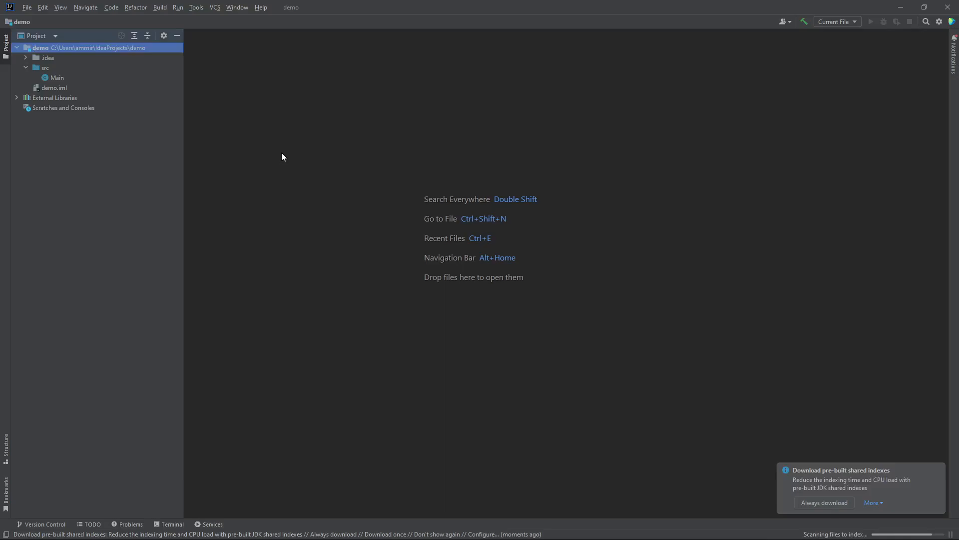
{"action": "left_click", "coordinate": [60, 78]}
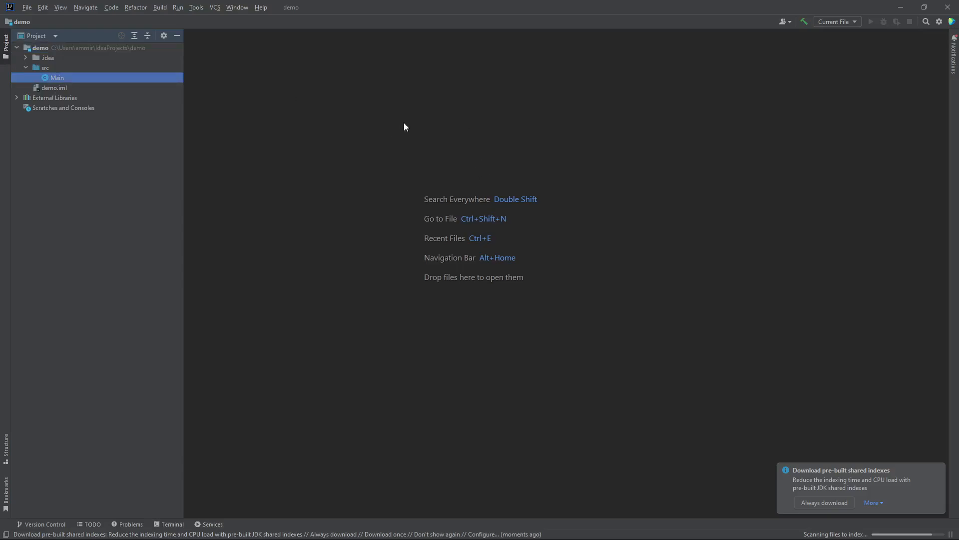
{"action": "double_click", "coordinate": [52, 77]}
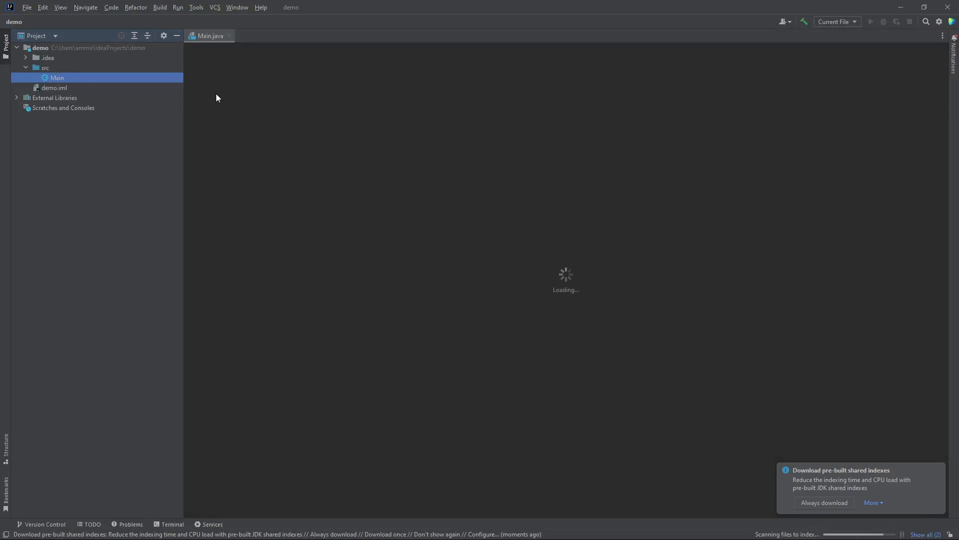
Select the println statement in Main.java, then add and remove a breakpoint
{"action": "left_click", "coordinate": [366, 92]}
{"action": "left_click", "coordinate": [393, 81]}
{"action": "left_click_drag", "start_coordinate": [394, 78], "coordinate": [525, 77]}
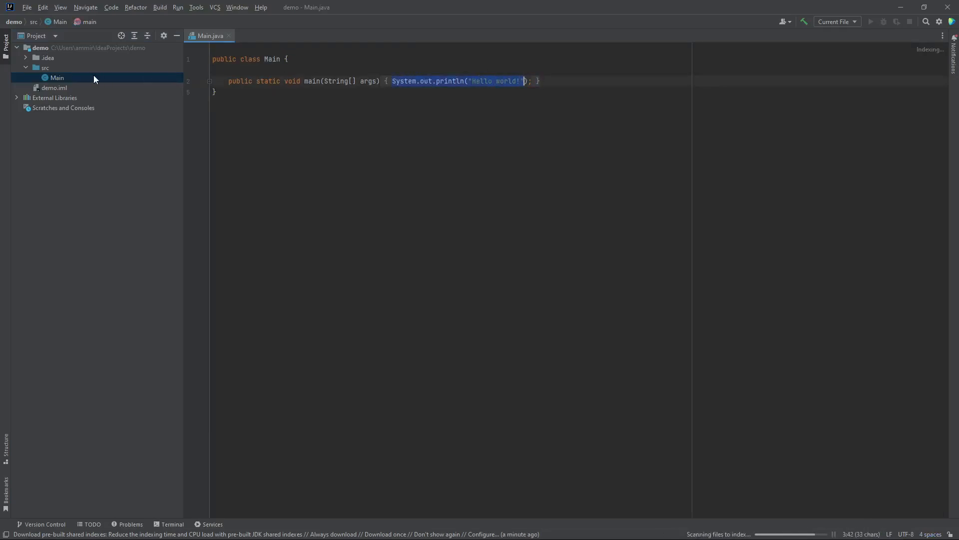
{"action": "left_click", "coordinate": [206, 80]}
{"action": "left_click", "coordinate": [199, 92]}
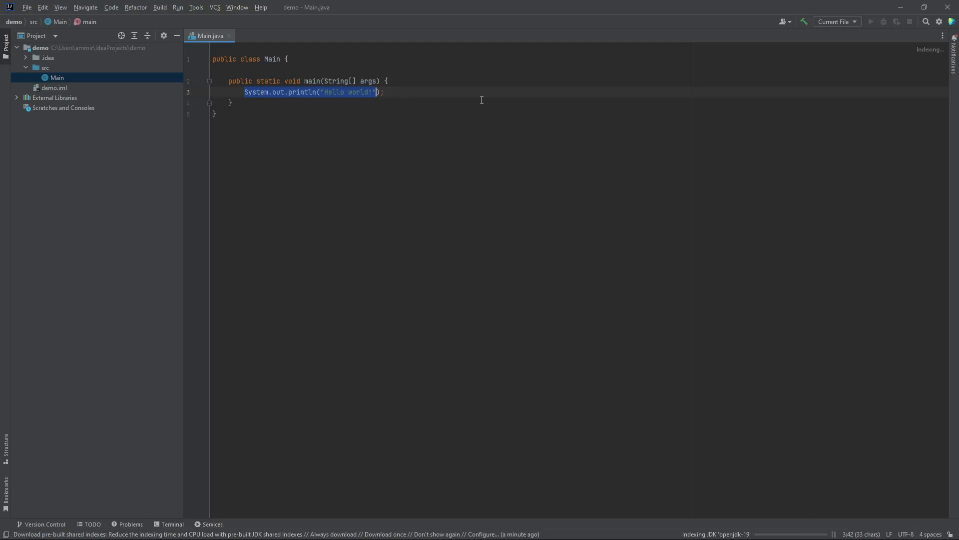
{"action": "left_click", "coordinate": [460, 100]}
{"action": "key", "text": "Down"}
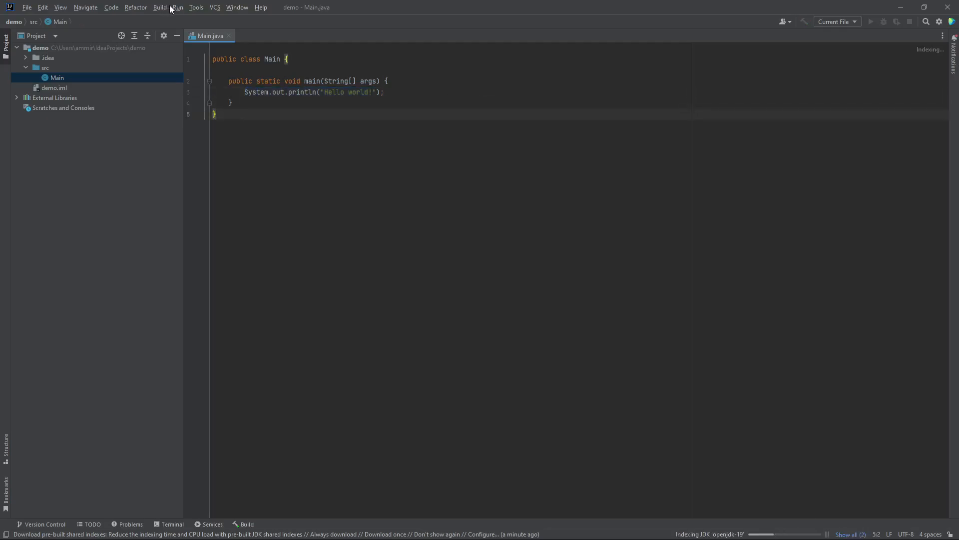
Run Main from its run configuration so the console prints 'Hello world!'
{"action": "left_click", "coordinate": [177, 7]}
{"action": "left_click", "coordinate": [195, 52]}
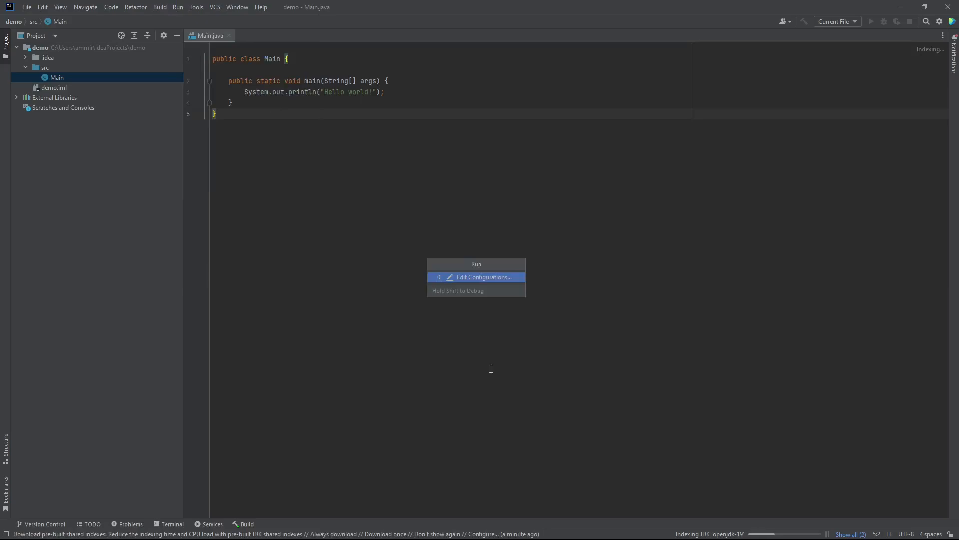
{"action": "left_click", "coordinate": [472, 280]}
{"action": "left_click", "coordinate": [627, 423]}
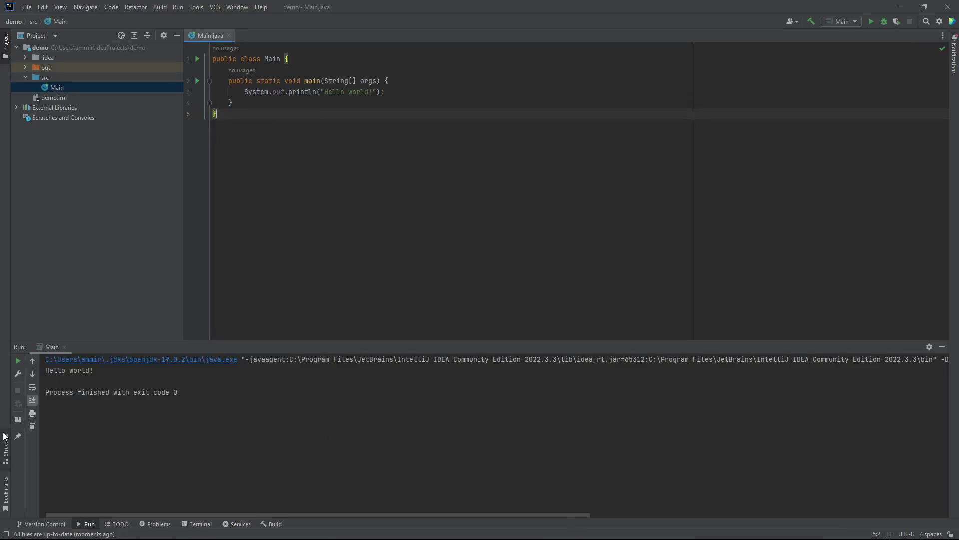
{"action": "left_click_drag", "start_coordinate": [208, 399], "coordinate": [6, 376]}
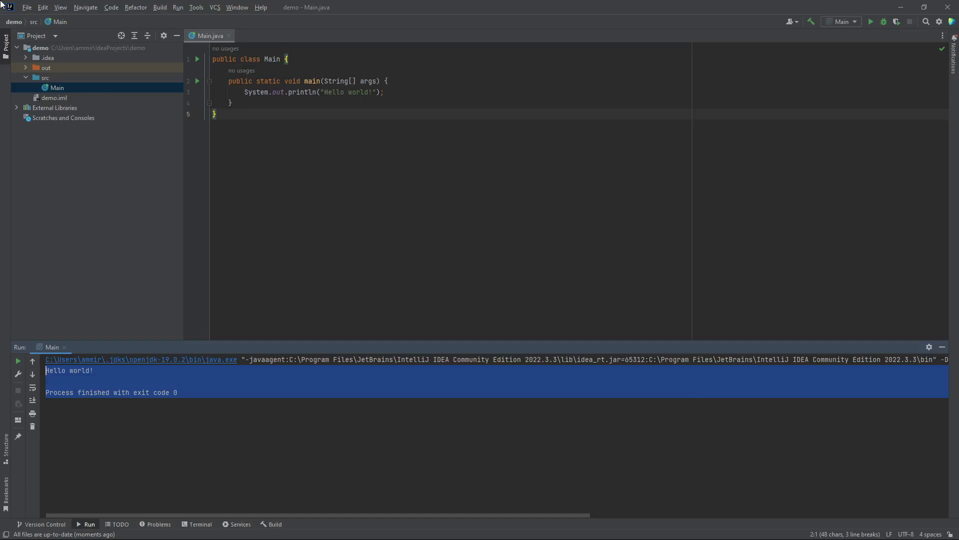
{"action": "left_click", "coordinate": [27, 9]}
{"action": "left_click", "coordinate": [10, 5]}
{"action": "left_click", "coordinate": [10, 5]}
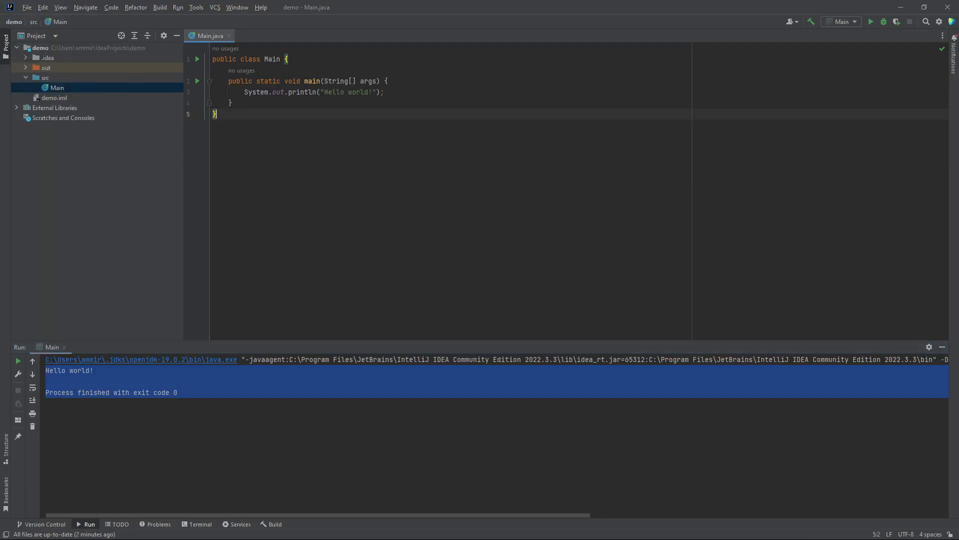
Open Settings > Plugins, review the Installed tab, then return to the Marketplace
{"action": "left_click", "coordinate": [939, 22]}
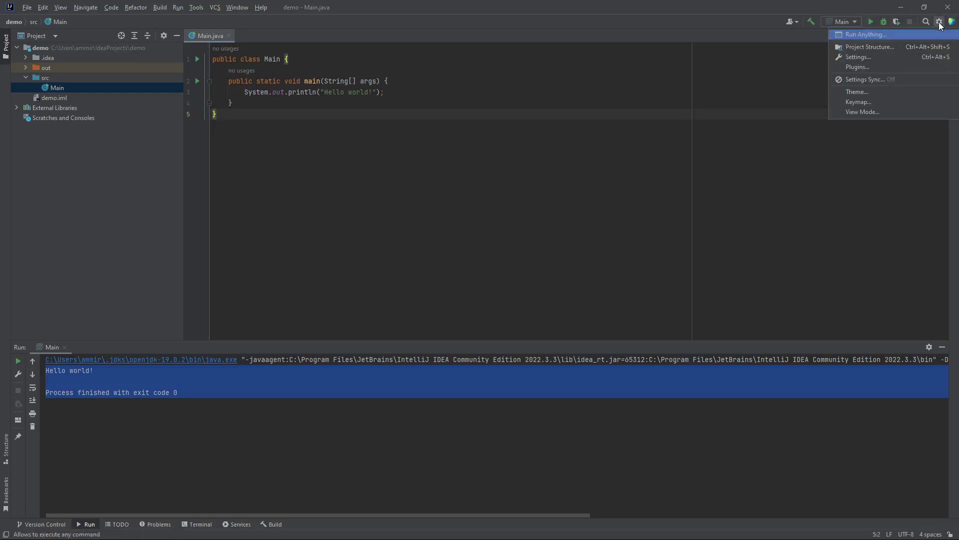
{"action": "left_click", "coordinate": [858, 57]}
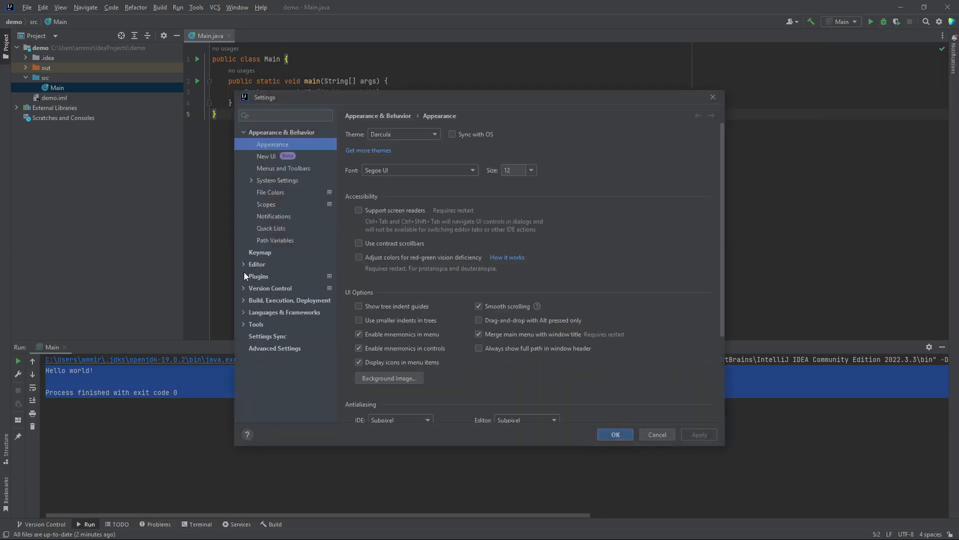
{"action": "left_click", "coordinate": [253, 274]}
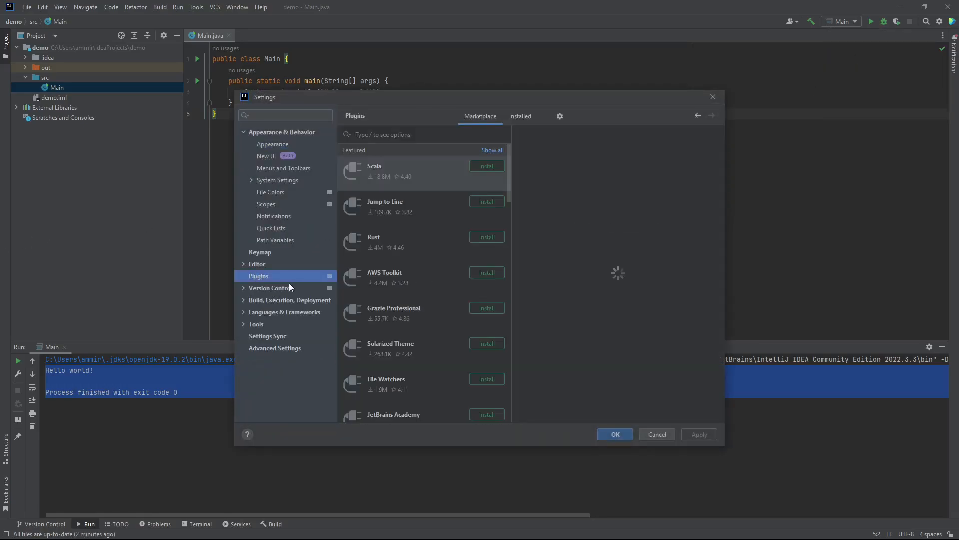
{"action": "left_click", "coordinate": [520, 115]}
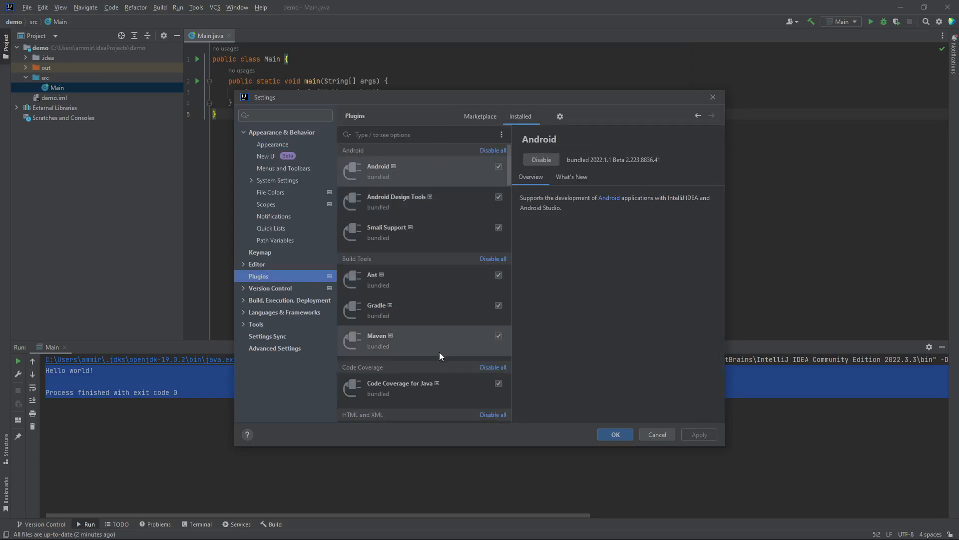
{"action": "left_click", "coordinate": [484, 117]}
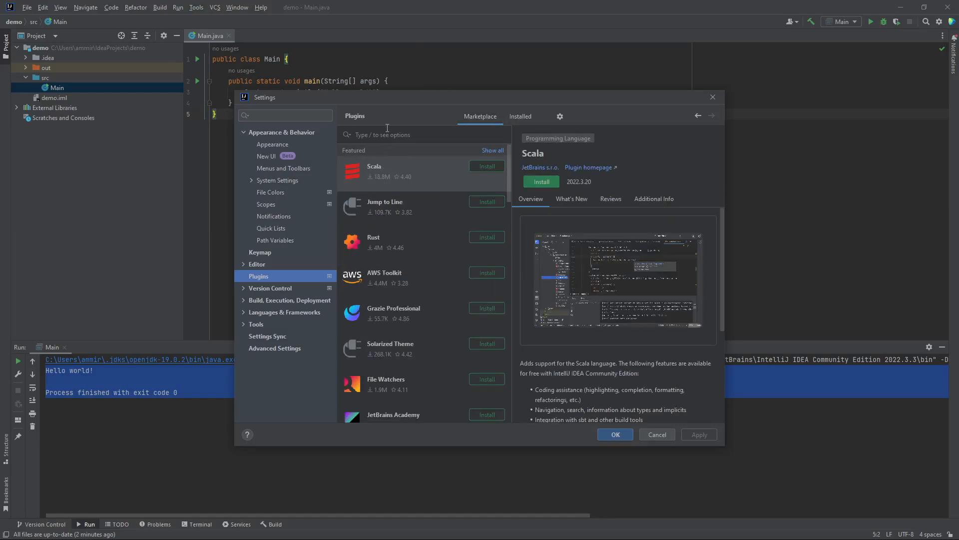
Search 'key' and install Key Promoter X, accepting its third-party privacy note
{"action": "type", "text": "key"}
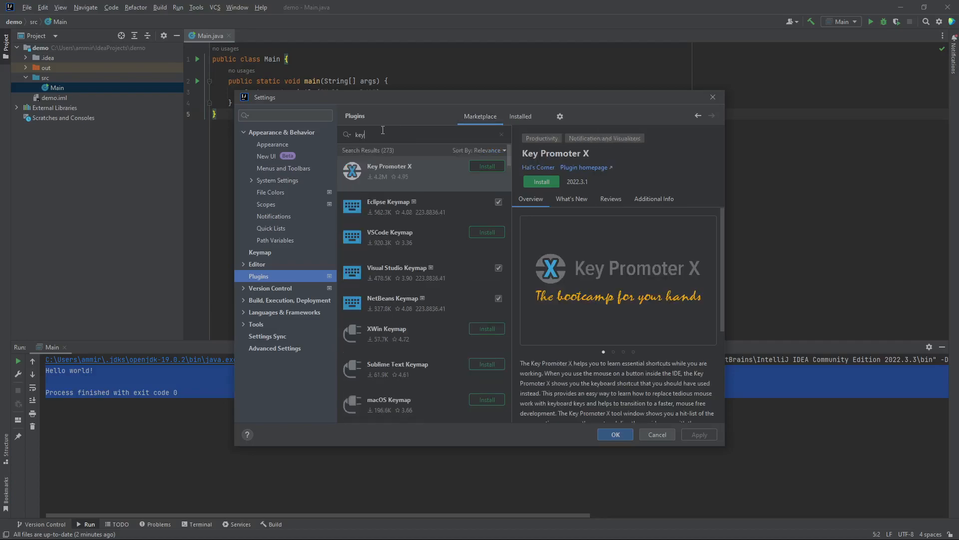
{"action": "left_click", "coordinate": [482, 165]}
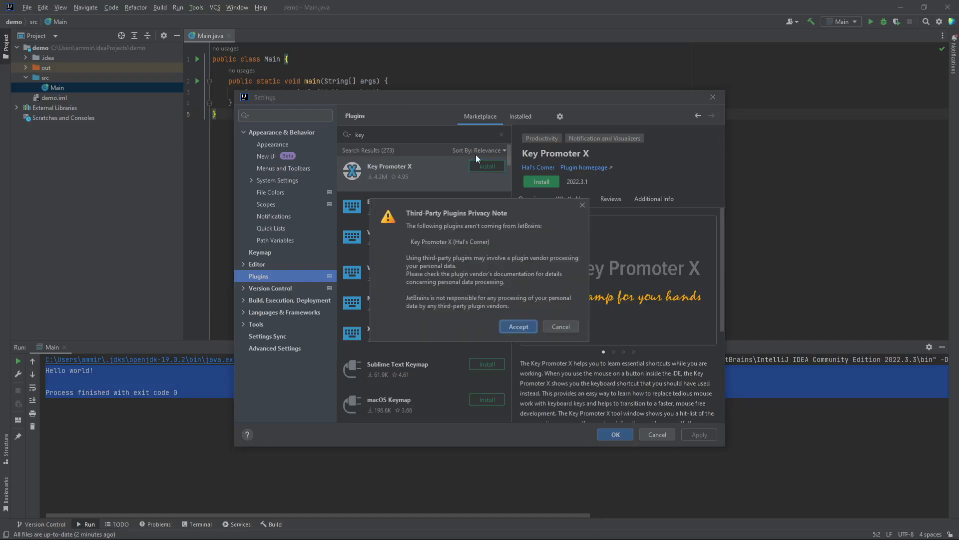
{"action": "left_click", "coordinate": [513, 327]}
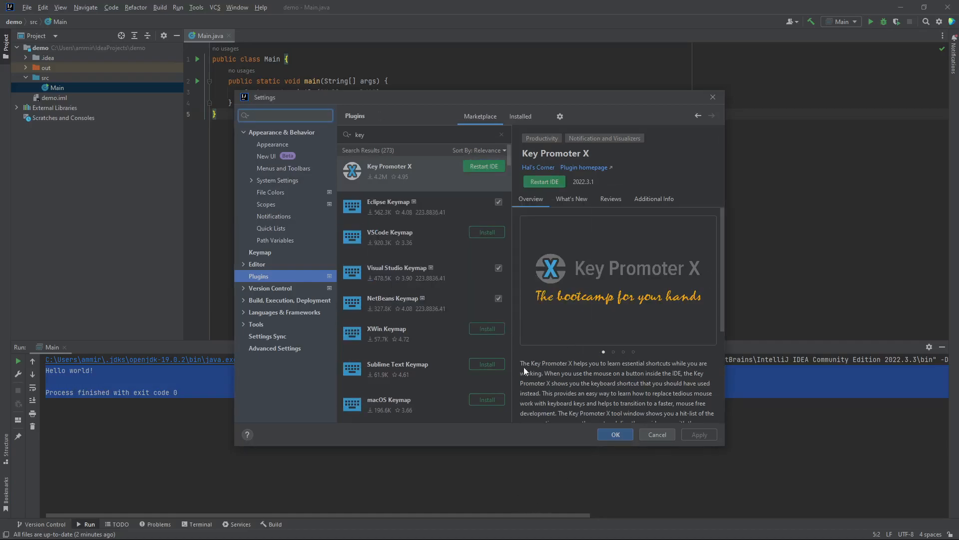
{"action": "left_click_drag", "start_coordinate": [591, 372], "coordinate": [691, 370]}
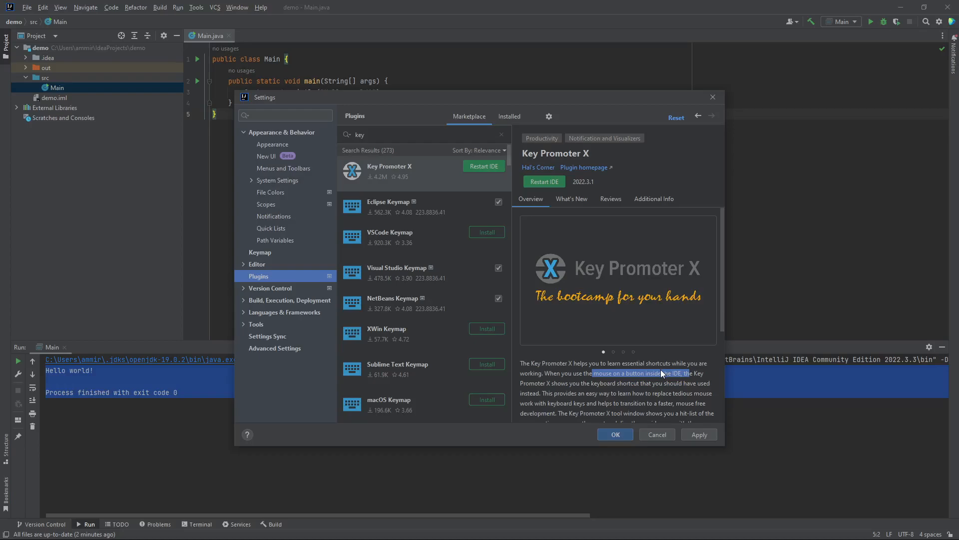
Search 'sonar' in the Marketplace and install the SonarLint plugin
{"action": "left_click", "coordinate": [704, 435]}
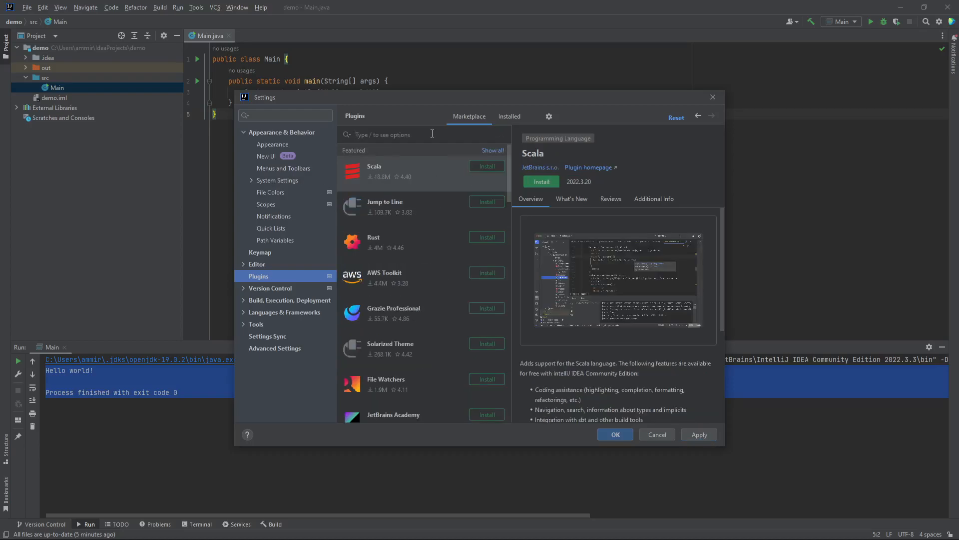
{"action": "type", "text": "sonar"}
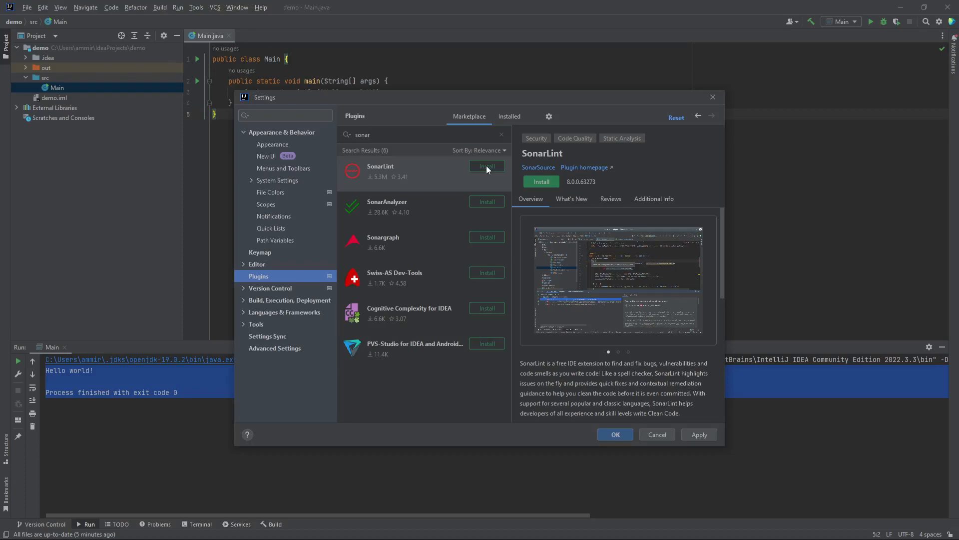
{"action": "left_click", "coordinate": [487, 166]}
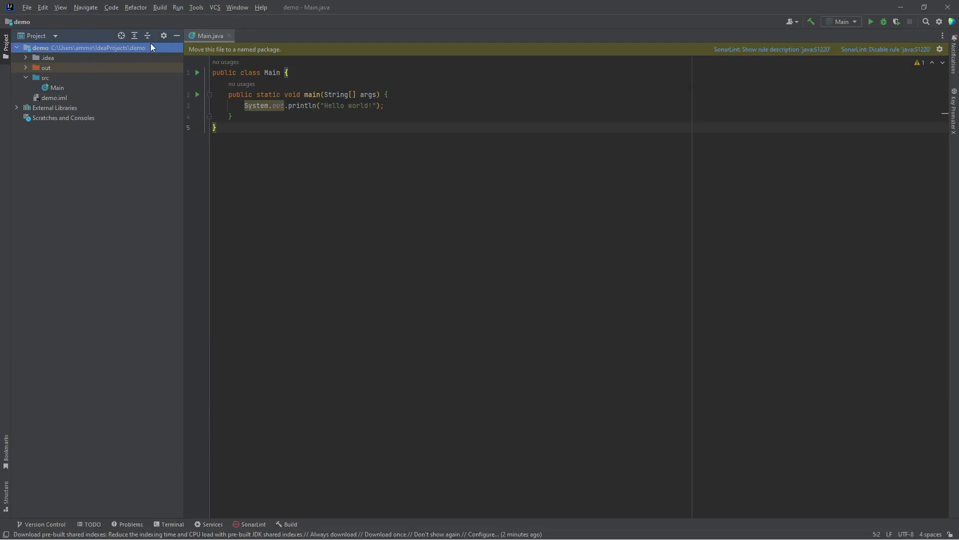
Share the demo project on GitHub and add an account via Log In via GitHub
{"action": "left_click", "coordinate": [214, 8]}
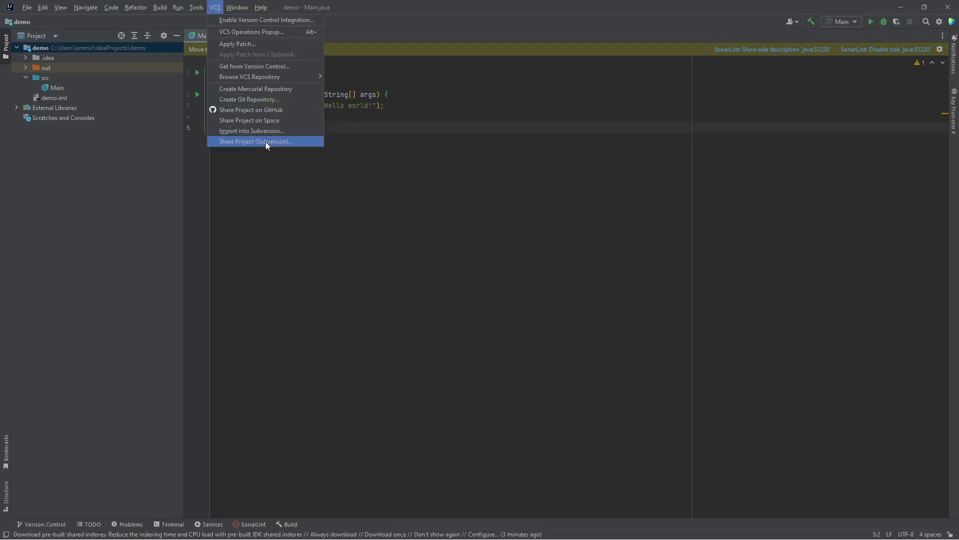
{"action": "left_click", "coordinate": [274, 109]}
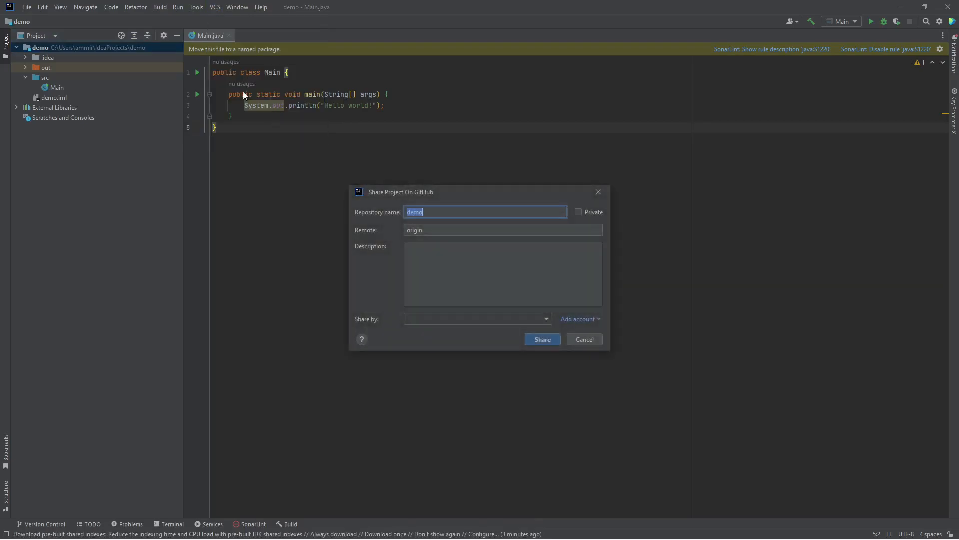
{"action": "left_click", "coordinate": [578, 319]}
{"action": "left_click", "coordinate": [604, 331]}
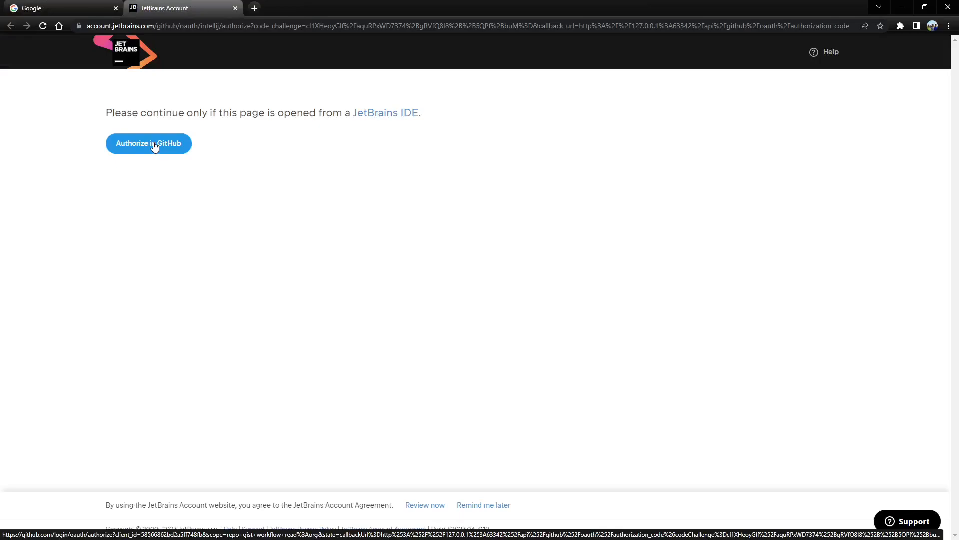
Authorize the JetBrains IDE on GitHub, sign in, and close the confirmation tab
{"action": "left_click", "coordinate": [154, 144]}
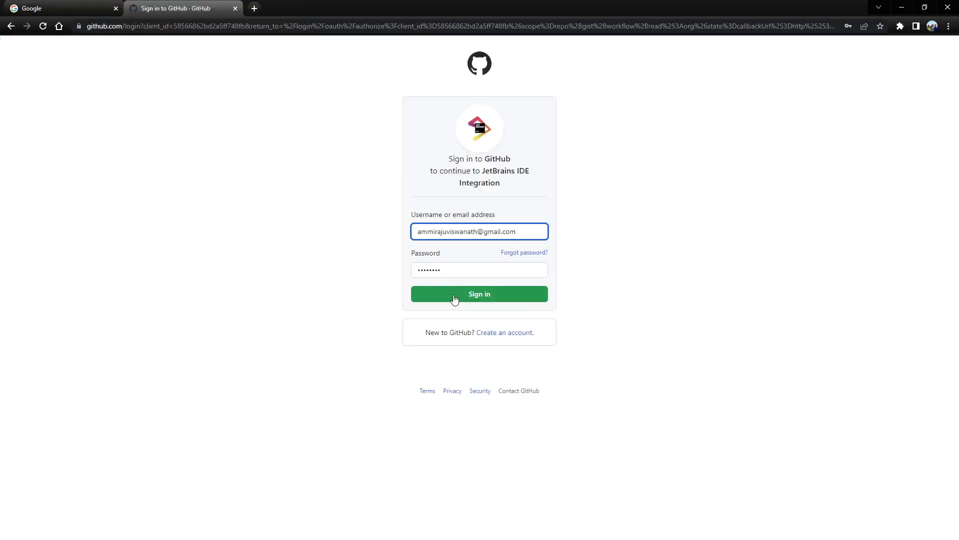
{"action": "left_click", "coordinate": [454, 298]}
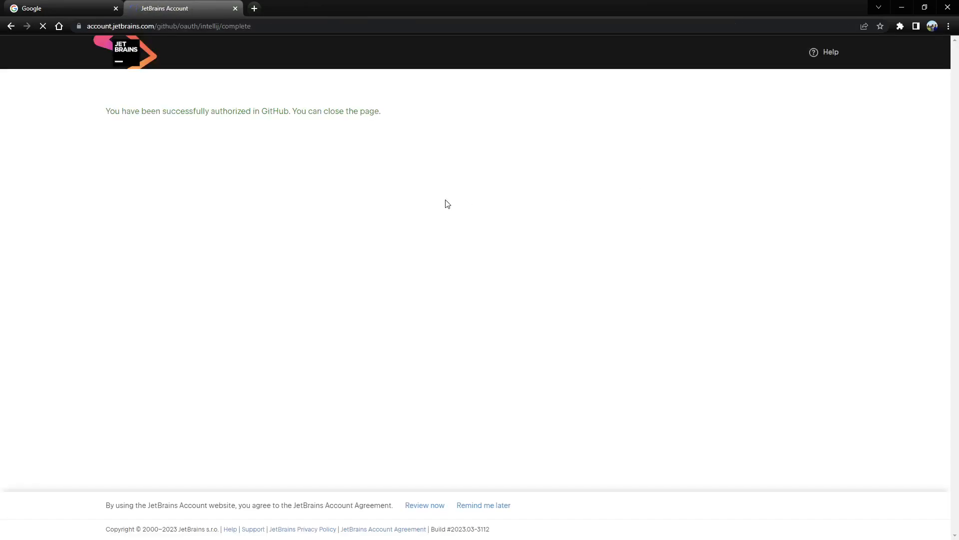
{"action": "left_click", "coordinate": [235, 9]}
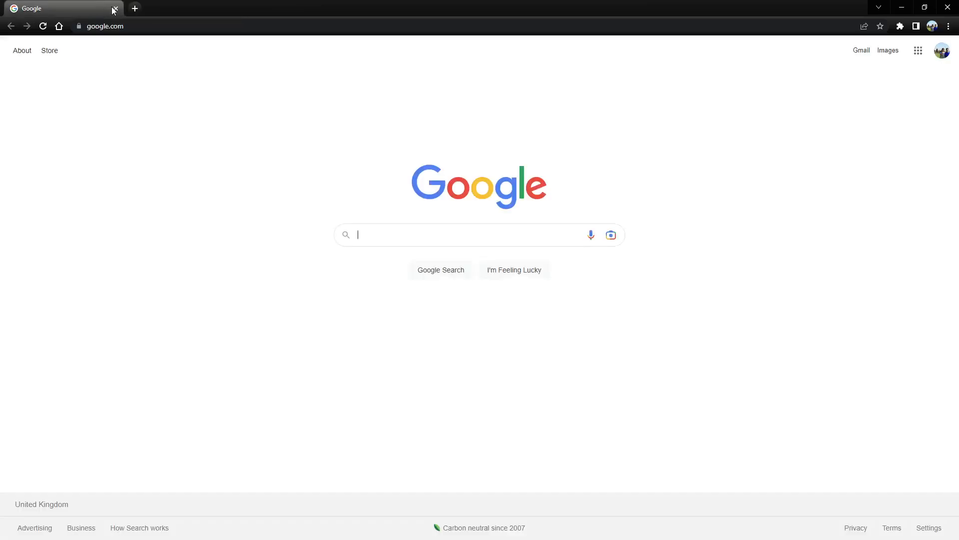
Back in the IDE, retry the GitHub share with the repository renamed 'demo-from-idea'
{"action": "left_click", "coordinate": [117, 9]}
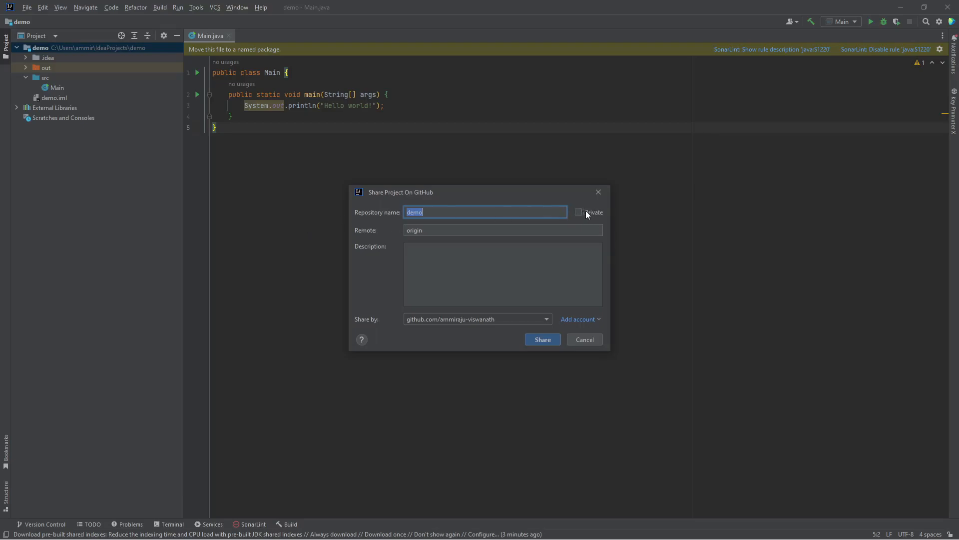
{"action": "left_click", "coordinate": [538, 338]}
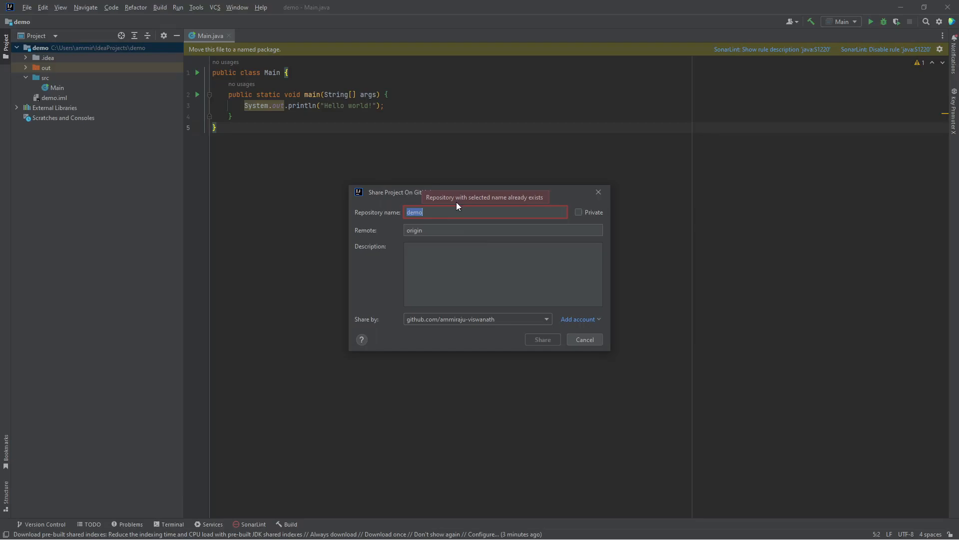
{"action": "left_click", "coordinate": [438, 213]}
{"action": "type", "text": "-from"}
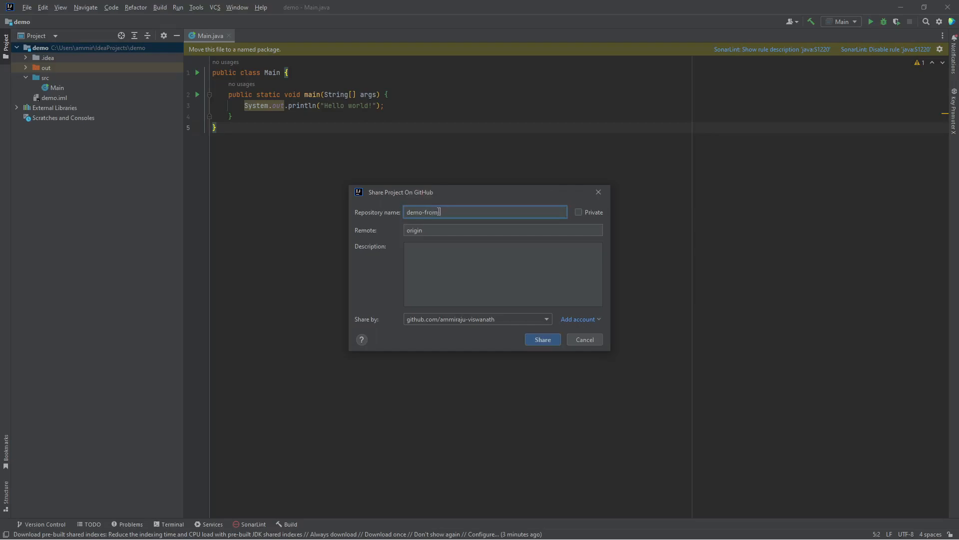
{"action": "type", "text": "-idea"}
{"action": "left_click", "coordinate": [541, 338]}
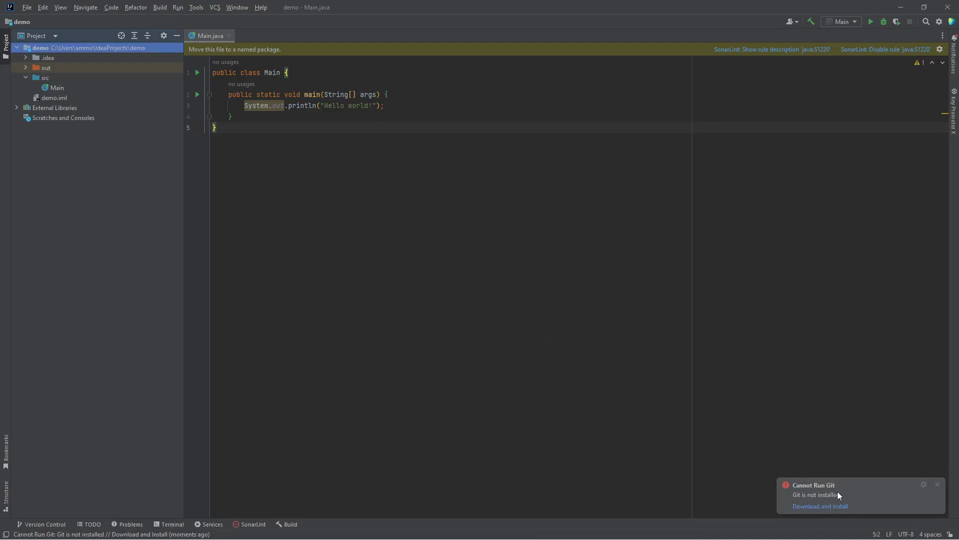
Install Git, then reopen Share Project on GitHub with repository name 'demo-on-idea'
{"action": "left_click", "coordinate": [810, 506]}
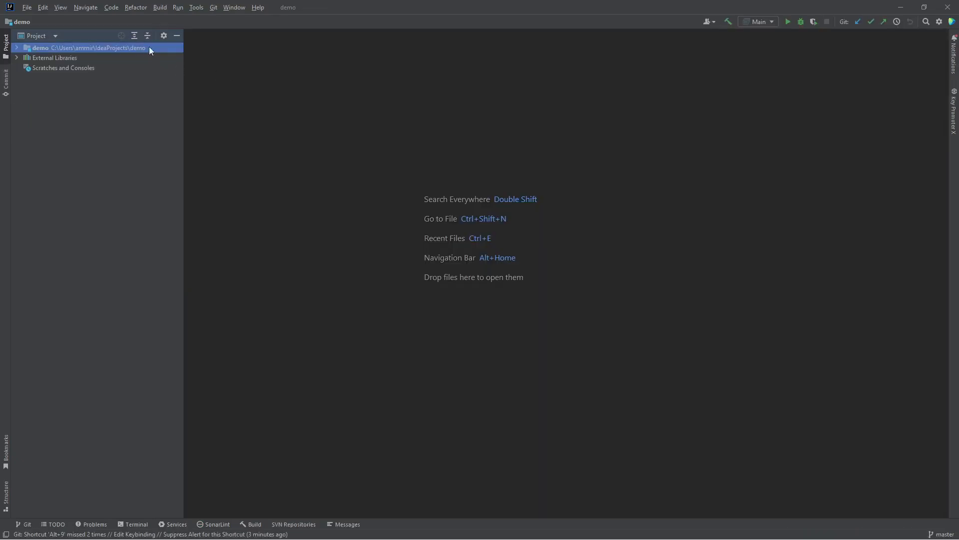
{"action": "left_click", "coordinate": [214, 7]}
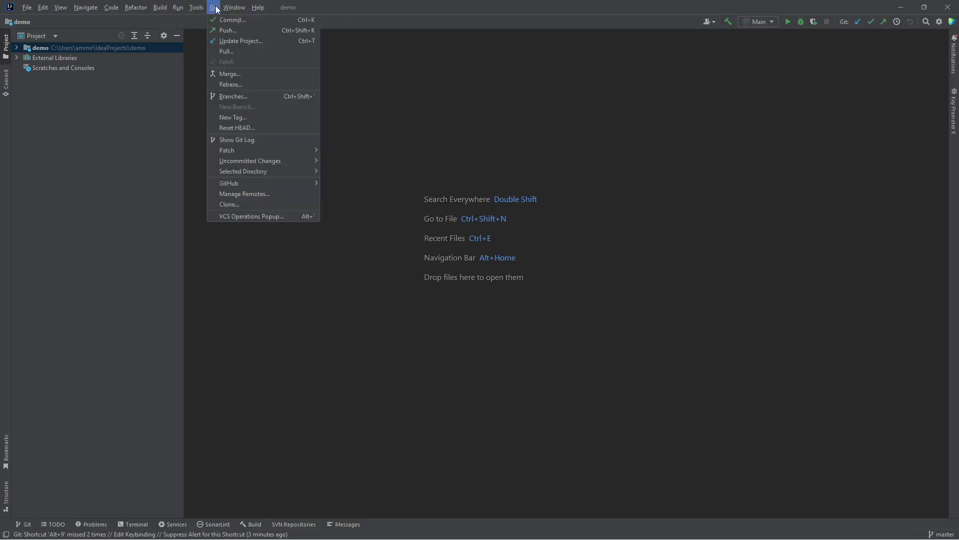
{"action": "mouse_move", "coordinate": [259, 183]}
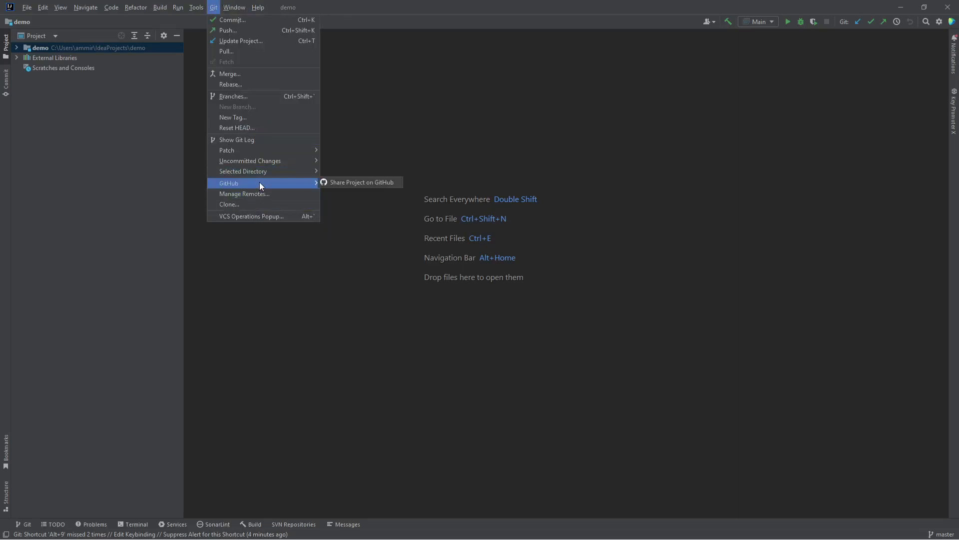
{"action": "left_click", "coordinate": [358, 184]}
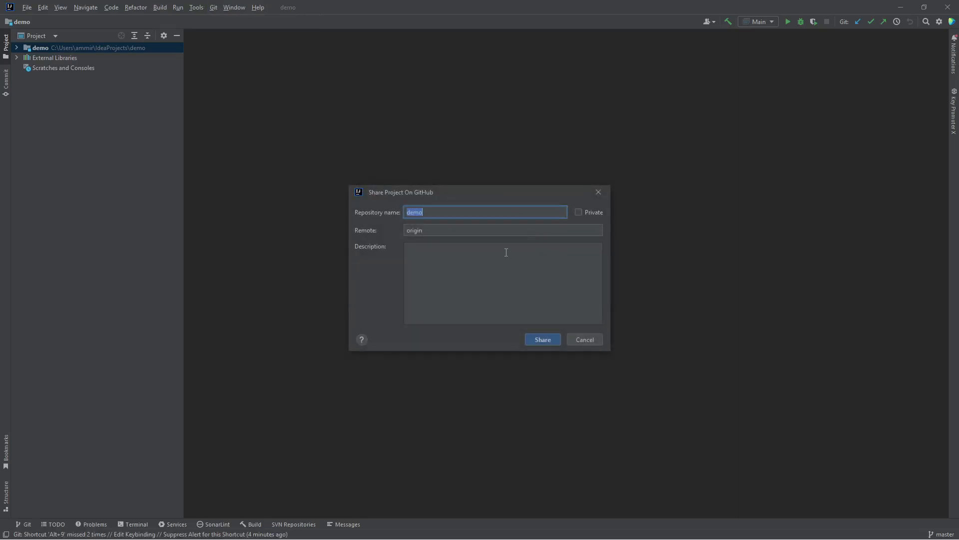
{"action": "left_click", "coordinate": [453, 210]}
{"action": "type", "text": "-on-idea"}
Create the demo-on-idea repository, add the 9 files for the initial commit, and open Command Prompt
{"action": "left_click", "coordinate": [543, 338]}
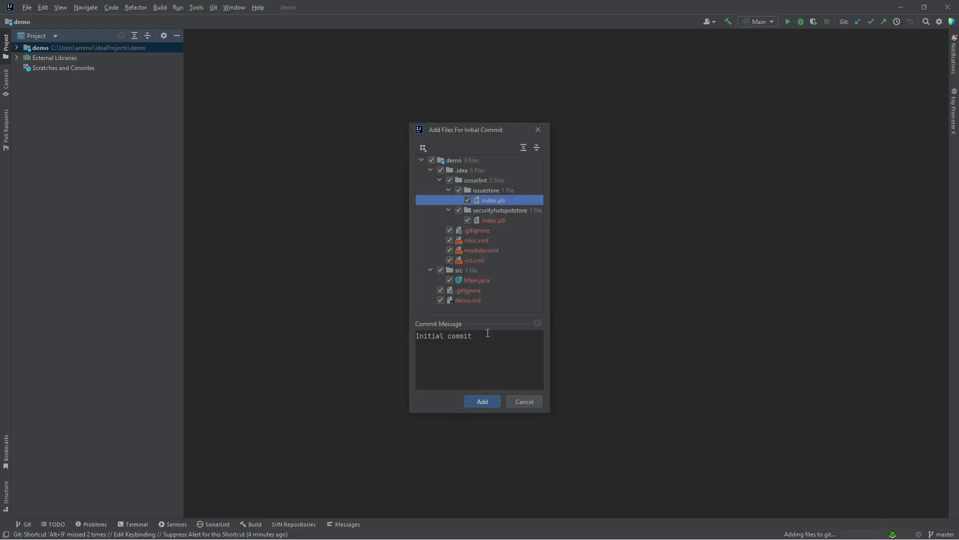
{"action": "left_click_drag", "start_coordinate": [479, 349], "coordinate": [411, 334]}
{"action": "left_click", "coordinate": [484, 401]}
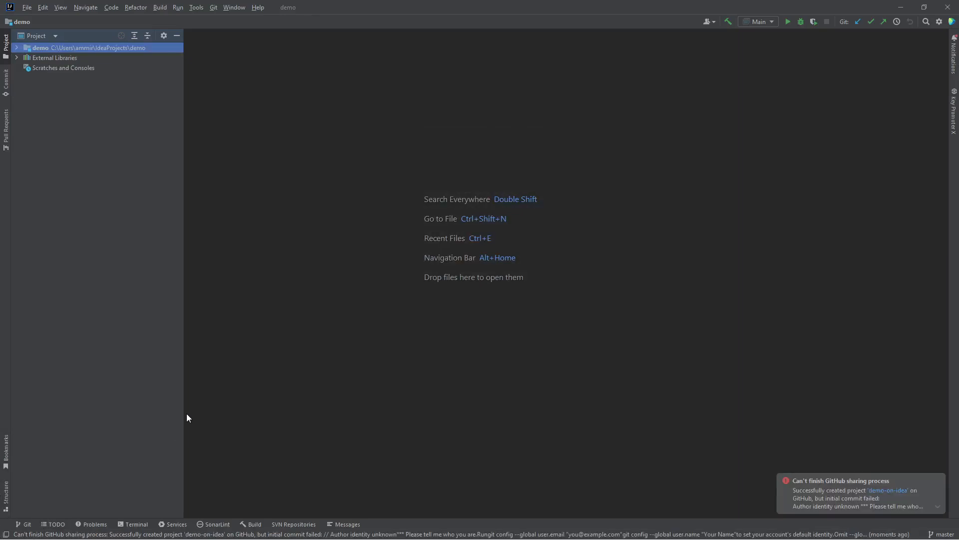
{"action": "mouse_move", "coordinate": [844, 498]}
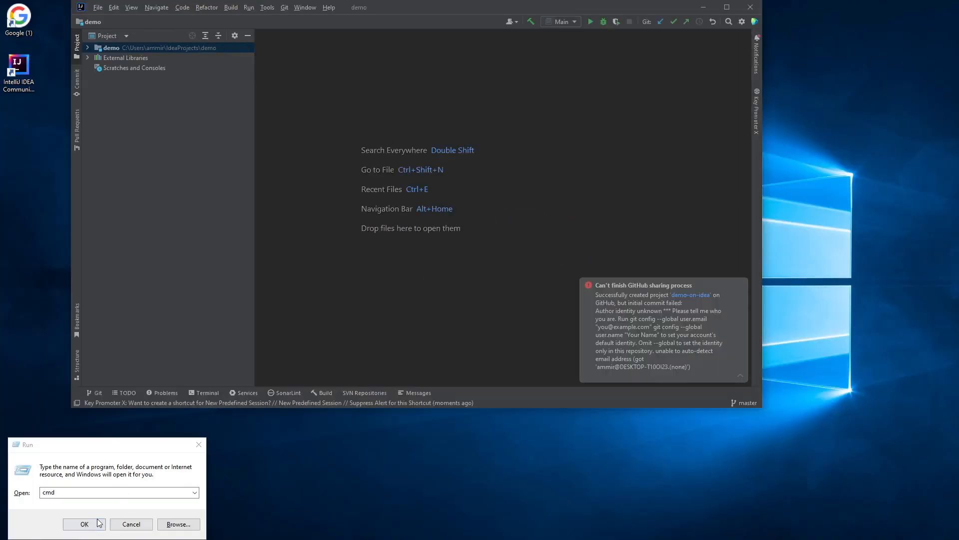
{"action": "left_click", "coordinate": [99, 522]}
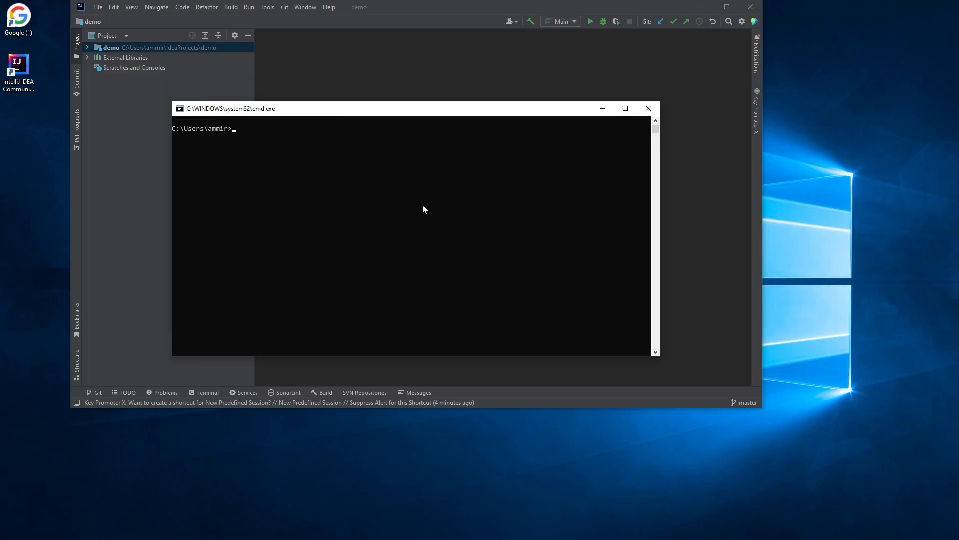
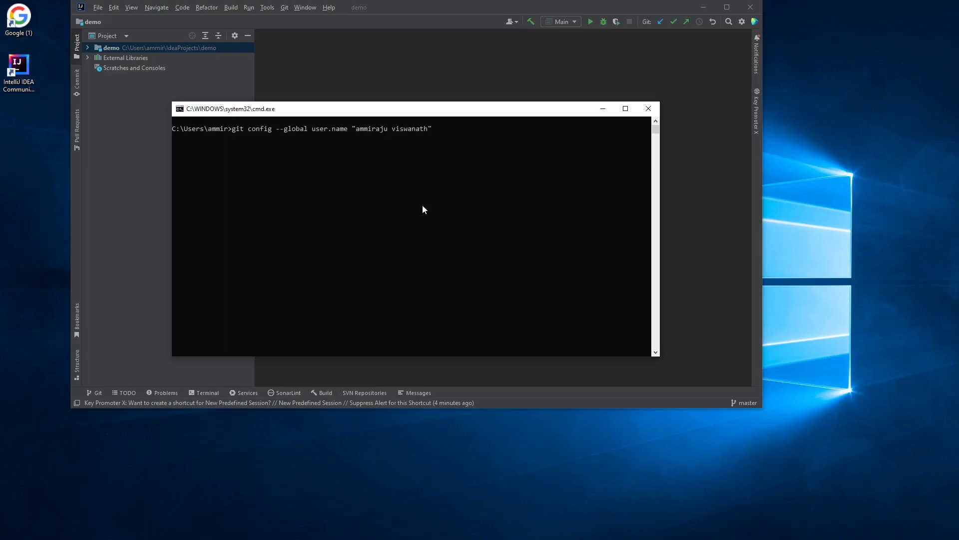
Set the global Git user.name and user.email to the user's name and Gmail address
{"action": "key", "text": "Return"}
{"action": "key", "text": "Up"}
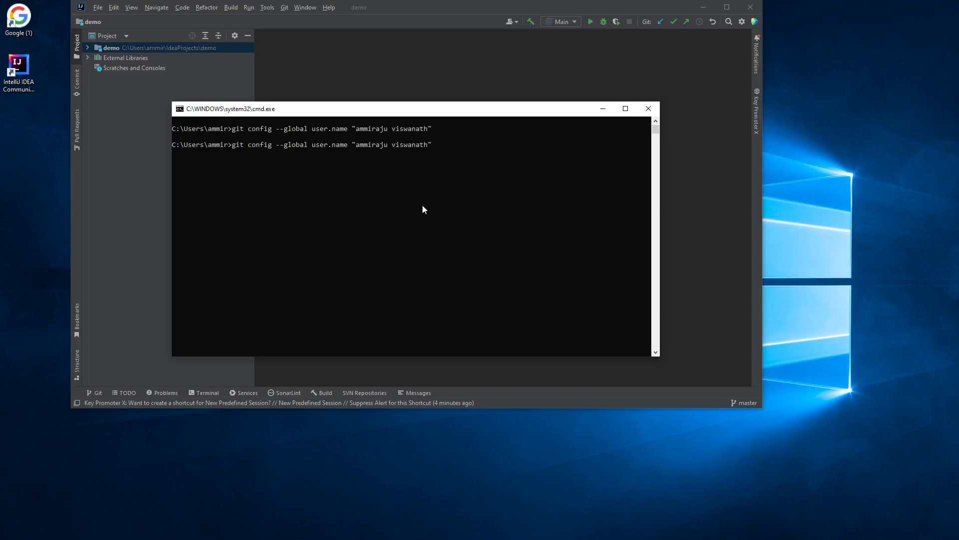
{"action": "key", "text": "BackSpace"}
{"action": "key", "text": "BackSpace"}
{"action": "key", "text": "BackSpace"}
{"action": "key", "text": "BackSpace"}
{"action": "type", "text": "email"}
{"action": "key", "text": "Delete"}
{"action": "key", "text": "Right"}
{"action": "key", "text": "Right"}
{"action": "key", "text": "Right"}
{"action": "key", "text": "Right"}
{"action": "key", "text": "Right"}
{"action": "key", "text": "Right"}
{"action": "key", "text": "Right"}
{"action": "key", "text": "Right"}
{"action": "type", "text": "\""}
{"action": "type", "text": "gmail.c"}
{"action": "type", "text": "om"}
{"action": "type", "text": "@"}
{"action": "key", "text": "Return"}
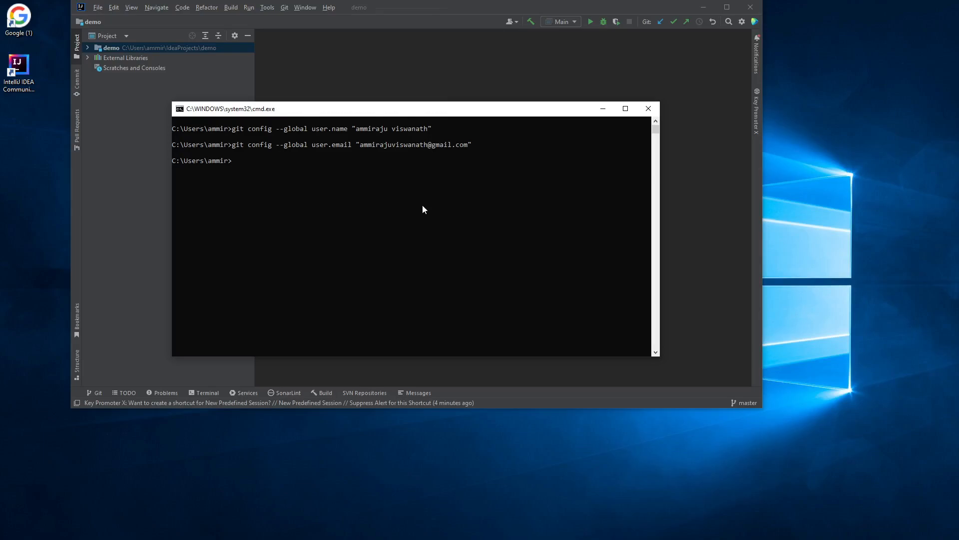
Clear the console and list the Git configuration with git config --list --show-origin
{"action": "type", "text": "cls"}
{"action": "key", "text": "Return"}
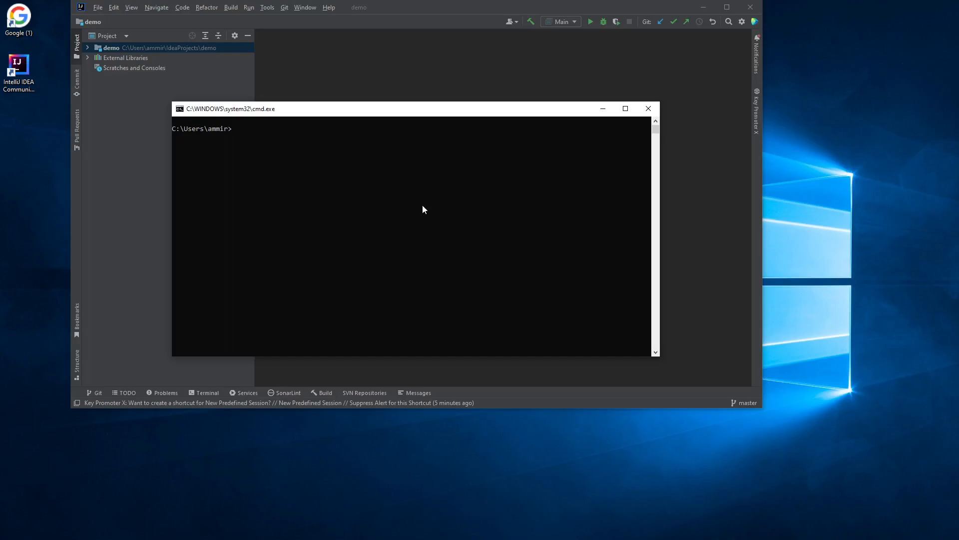
{"action": "type", "text": "git config --list --show-origin"}
{"action": "key", "text": "Return"}
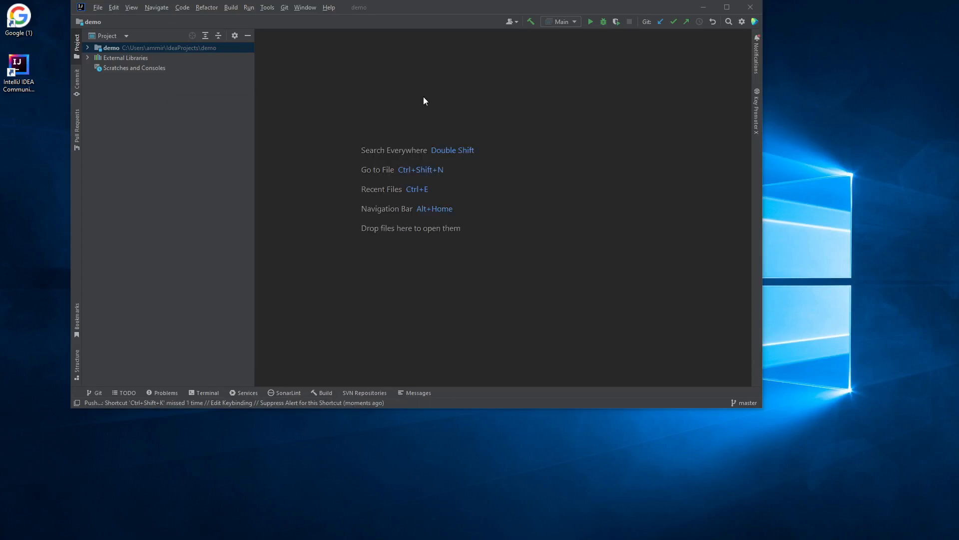
Push the demo project's master commits to origin from Git > Push
{"action": "left_click", "coordinate": [285, 8]}
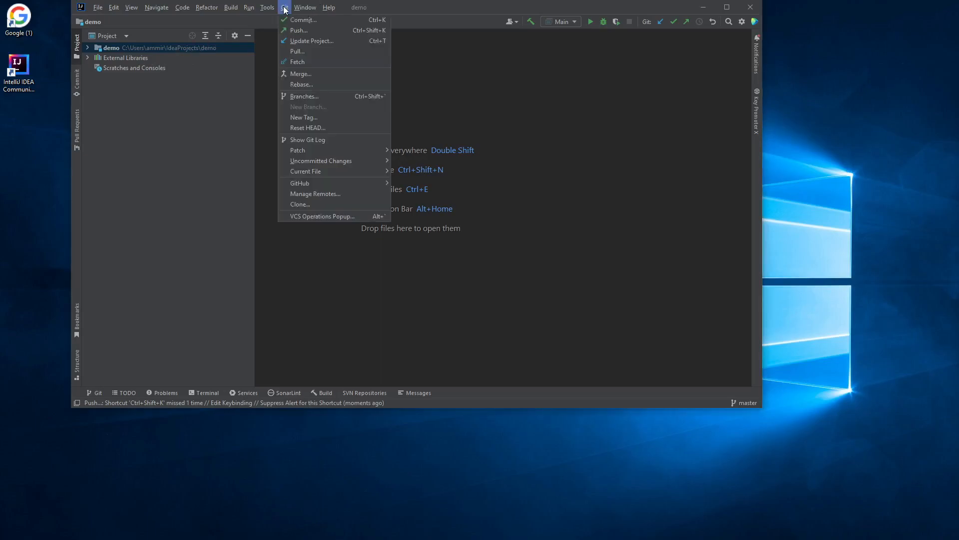
{"action": "left_click", "coordinate": [329, 30]}
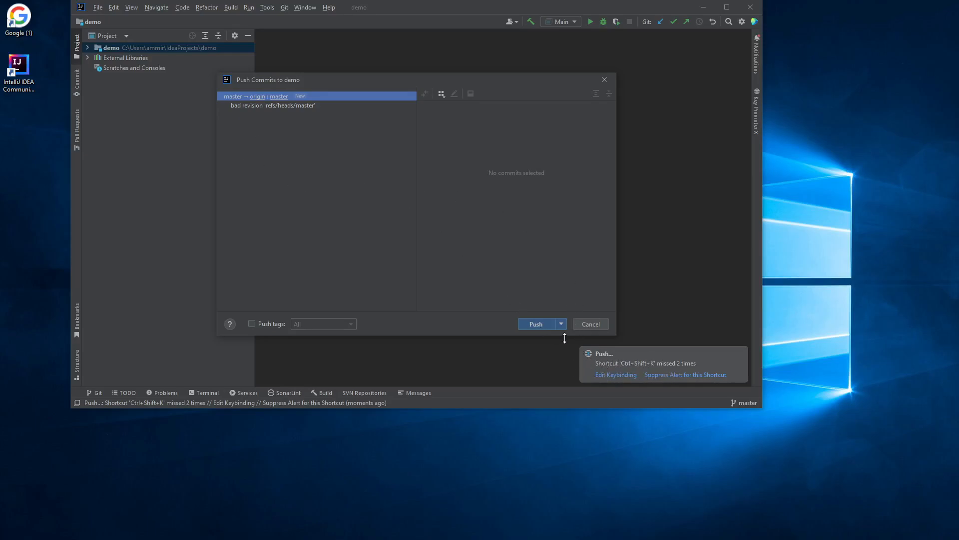
{"action": "left_click", "coordinate": [535, 324]}
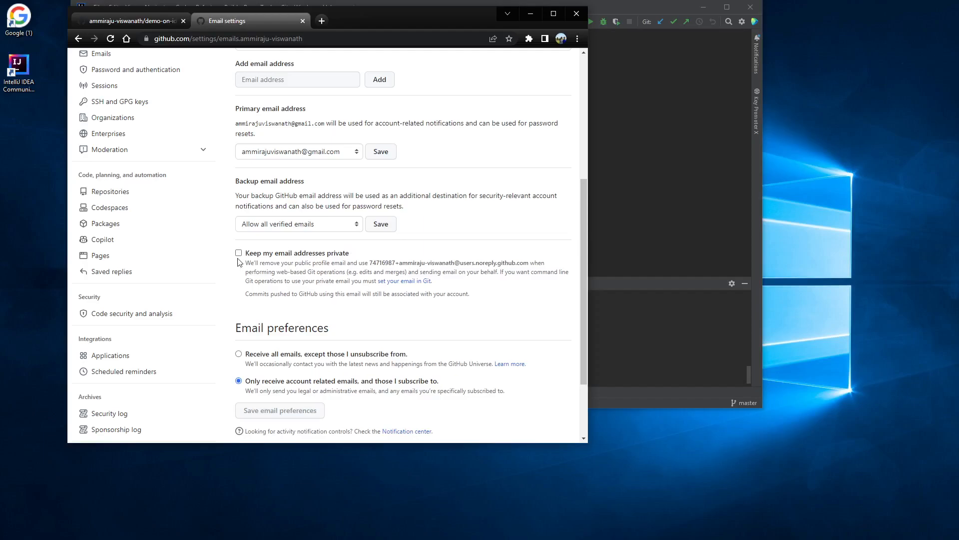
Highlight GitHub's 'Keep my email addresses private' option, then return to IntelliJ IDEA
{"action": "left_click_drag", "start_coordinate": [244, 253], "coordinate": [349, 253]}
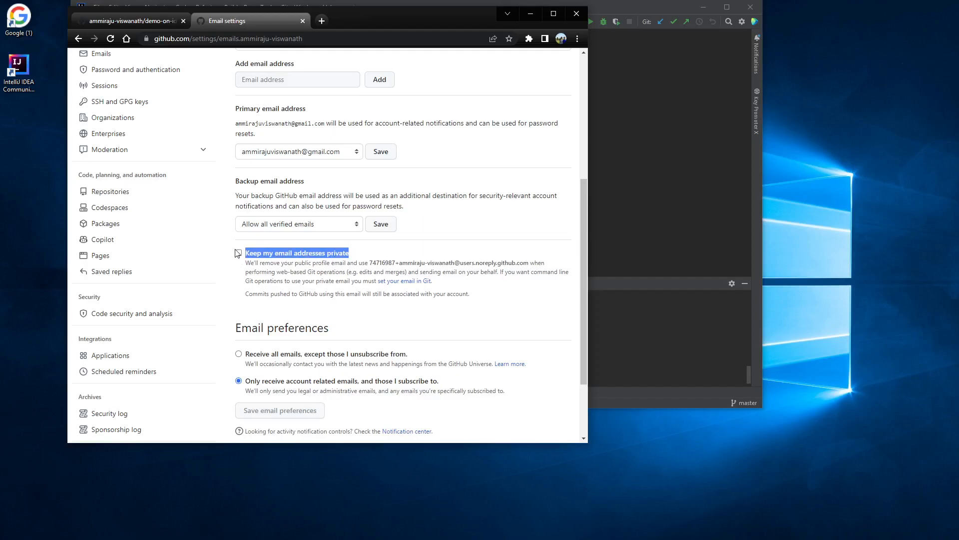
{"action": "left_click", "coordinate": [705, 329]}
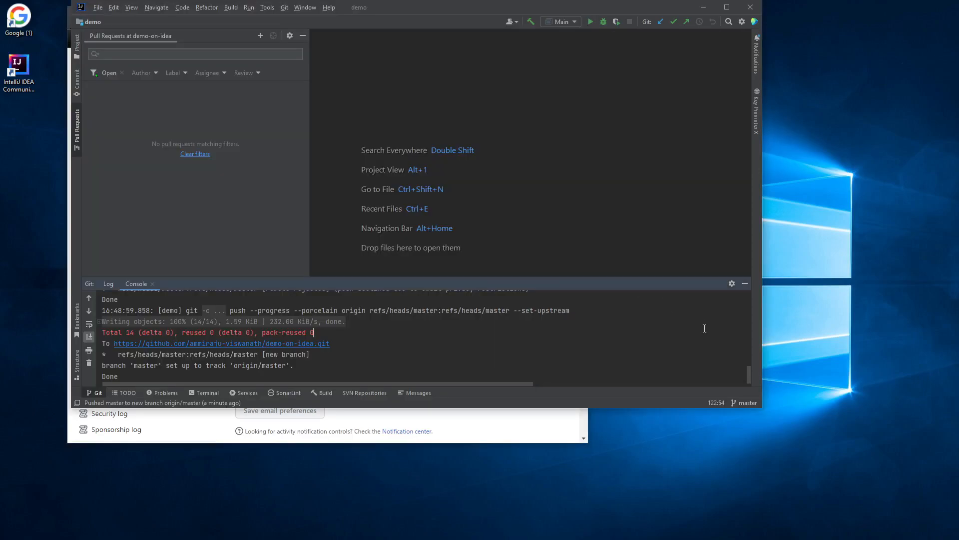
Open the pushed demo-on-idea repository page on GitHub, then show the File > New choices
{"action": "left_click", "coordinate": [257, 343]}
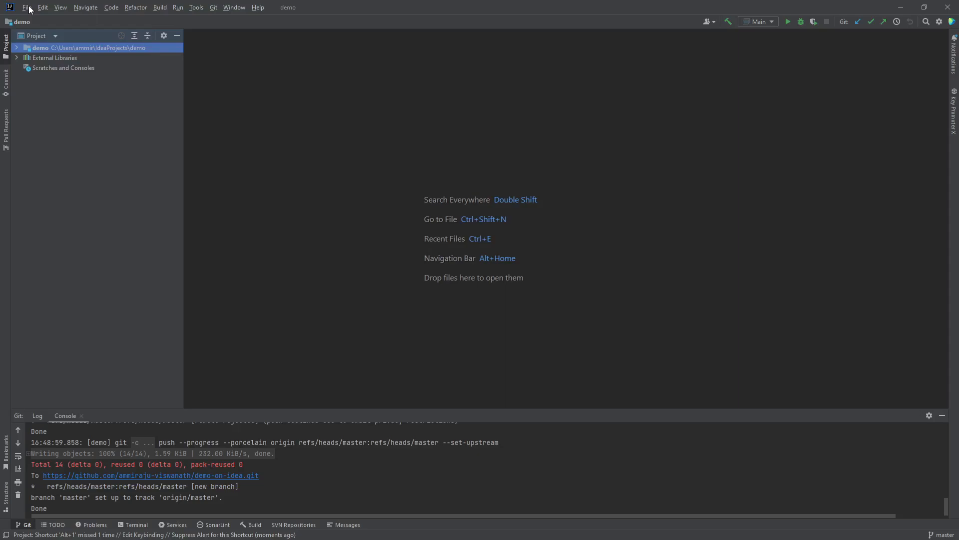
{"action": "left_click", "coordinate": [27, 7]}
{"action": "mouse_move", "coordinate": [49, 21]}
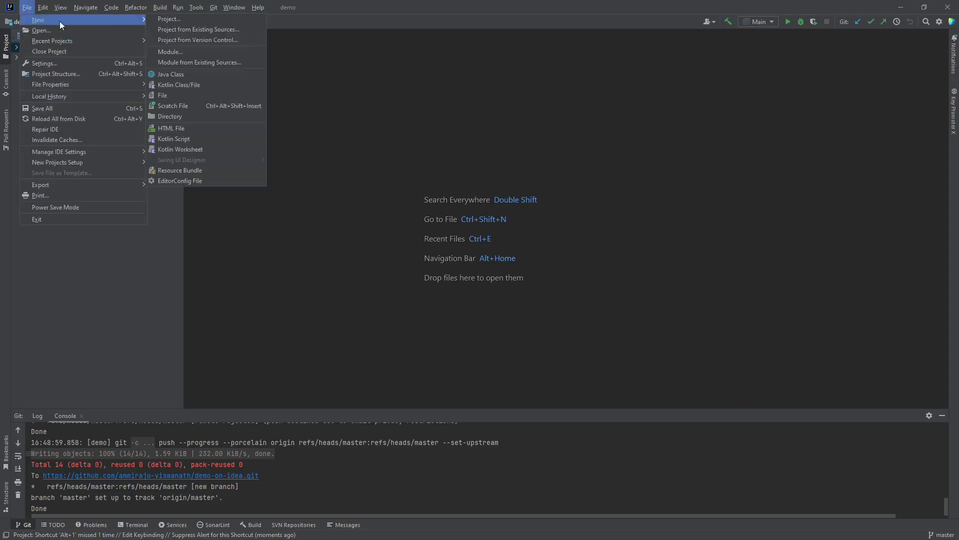
Clone the GitHub demo repository from version control into a demo-from-git folder
{"action": "left_click", "coordinate": [205, 40]}
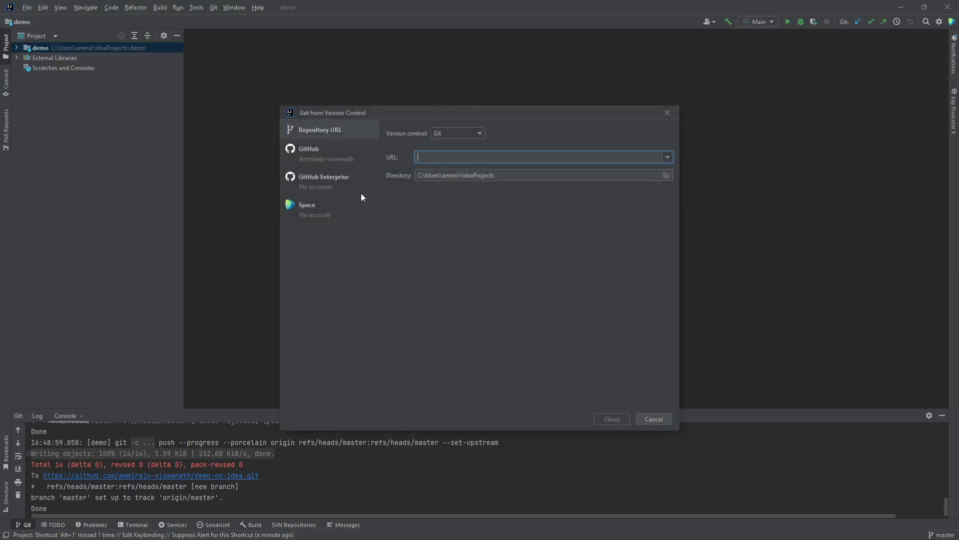
{"action": "left_click", "coordinate": [315, 149]}
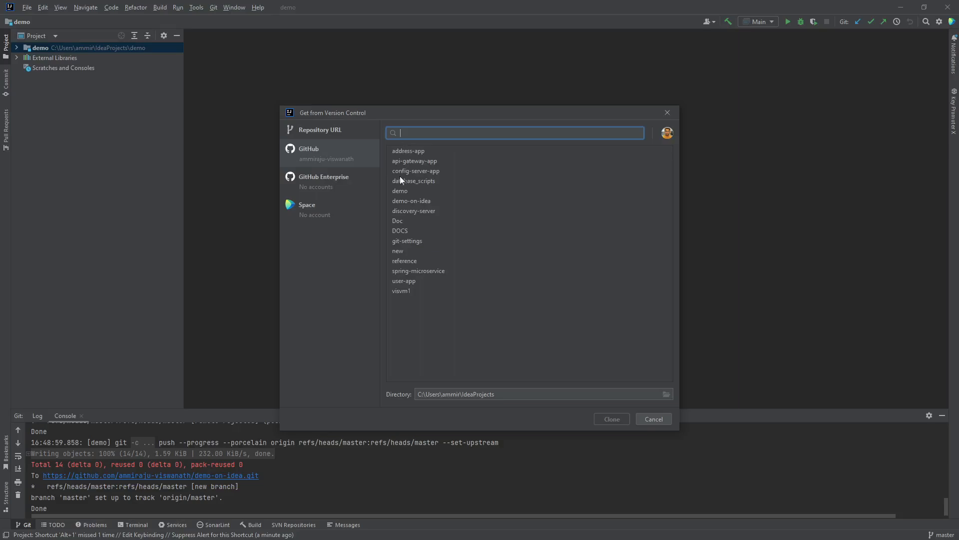
{"action": "left_click", "coordinate": [403, 191]}
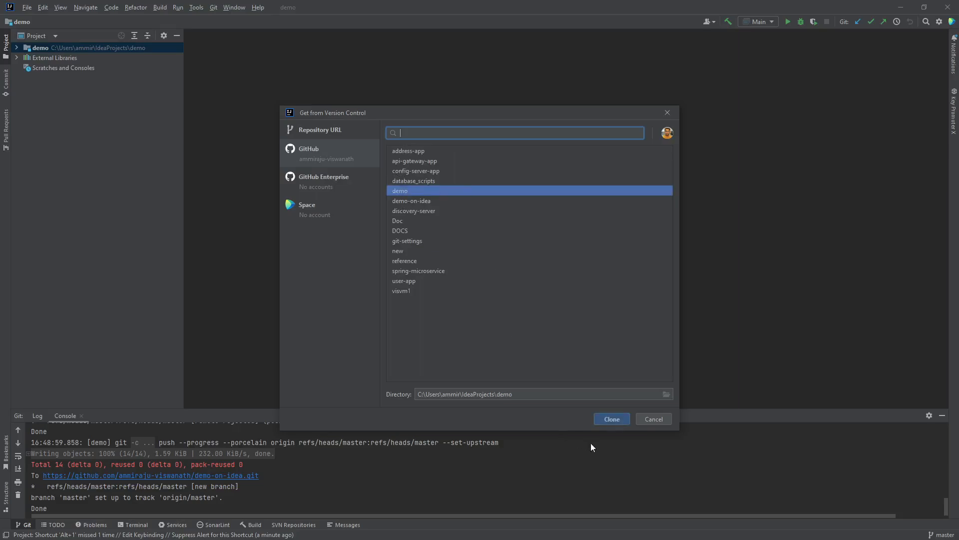
{"action": "left_click", "coordinate": [614, 417]}
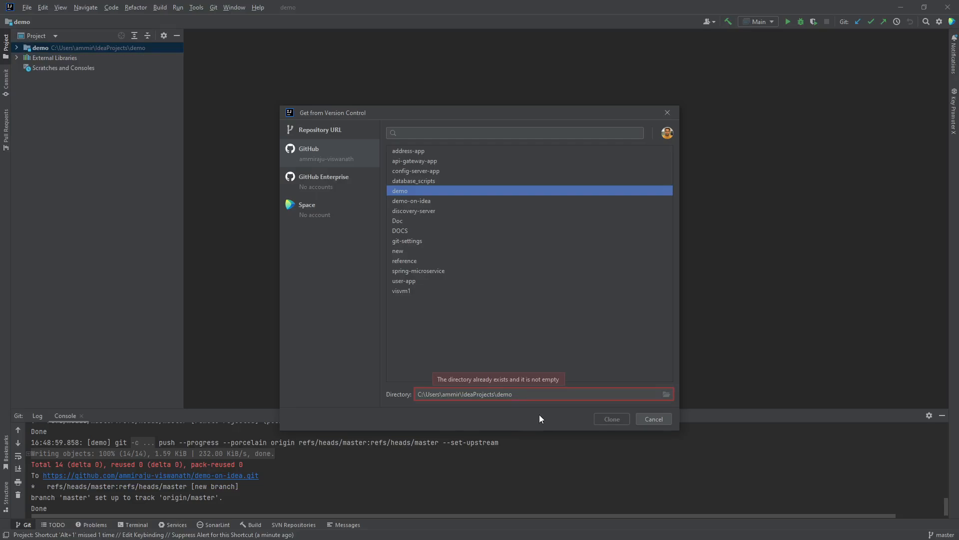
{"action": "type", "text": "-from-git"}
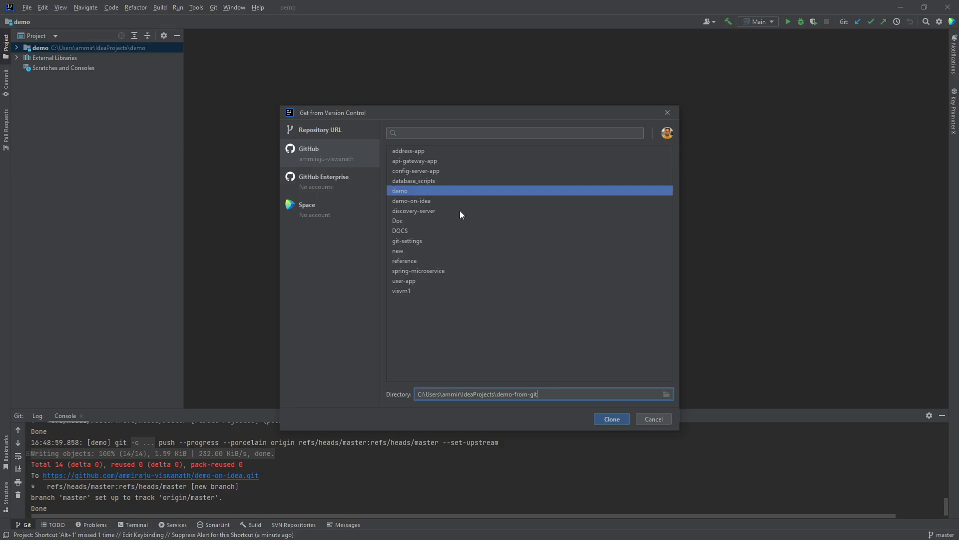
{"action": "left_click", "coordinate": [613, 417]}
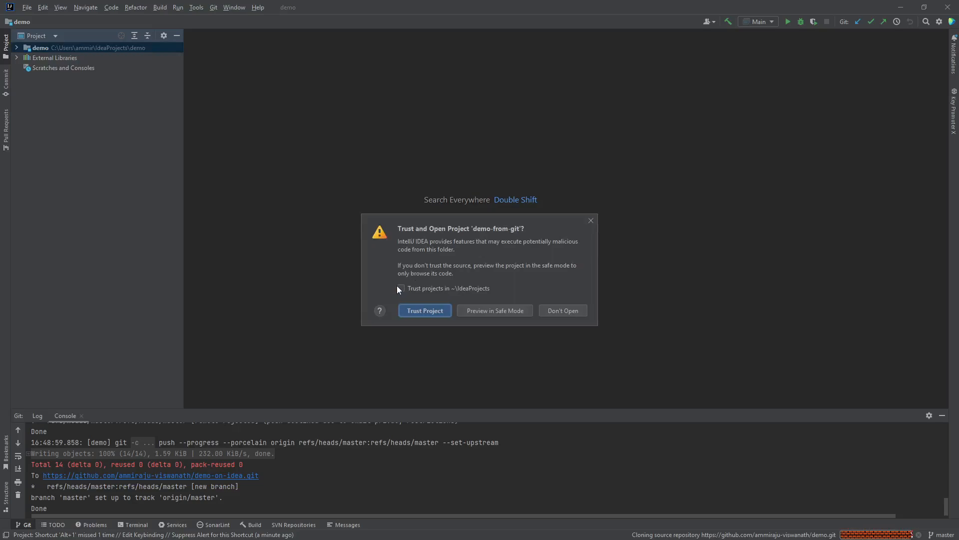
Trust projects in IdeaProjects and open the cloned project in this window
{"action": "left_click", "coordinate": [402, 288]}
{"action": "left_click", "coordinate": [430, 310]}
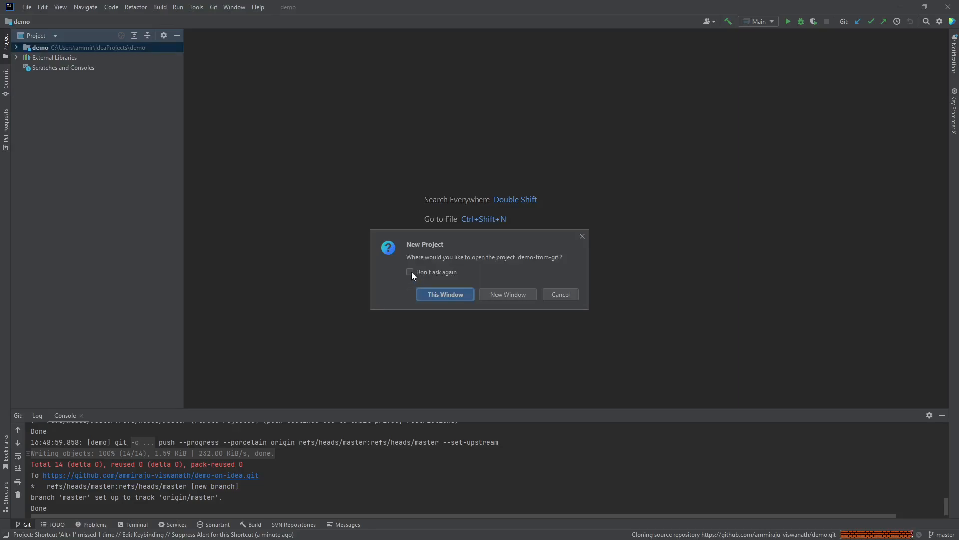
{"action": "left_click", "coordinate": [411, 273]}
{"action": "left_click", "coordinate": [442, 295]}
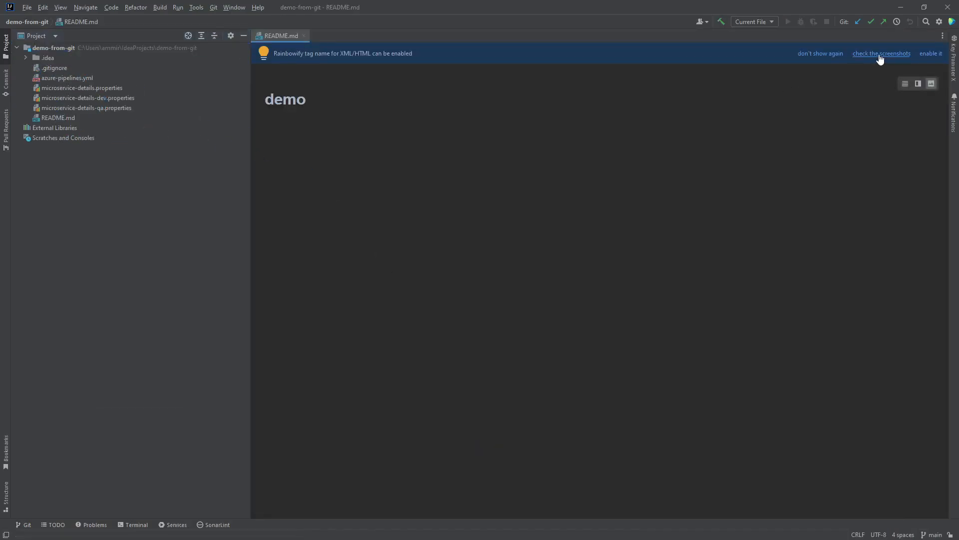
Search the plugin Marketplace for 'aws' and install AWS Toolkit 1.61-223
{"action": "left_click", "coordinate": [938, 22]}
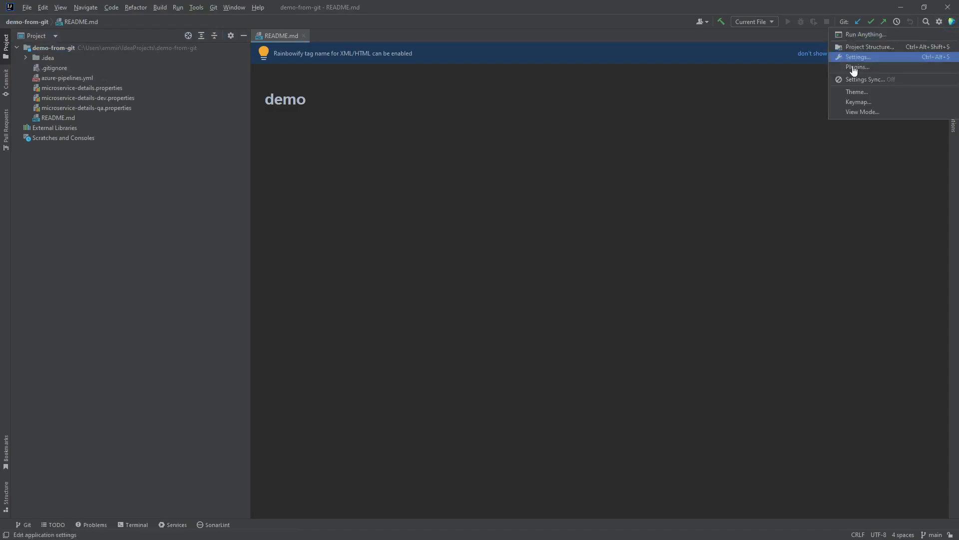
{"action": "left_click", "coordinate": [848, 68]}
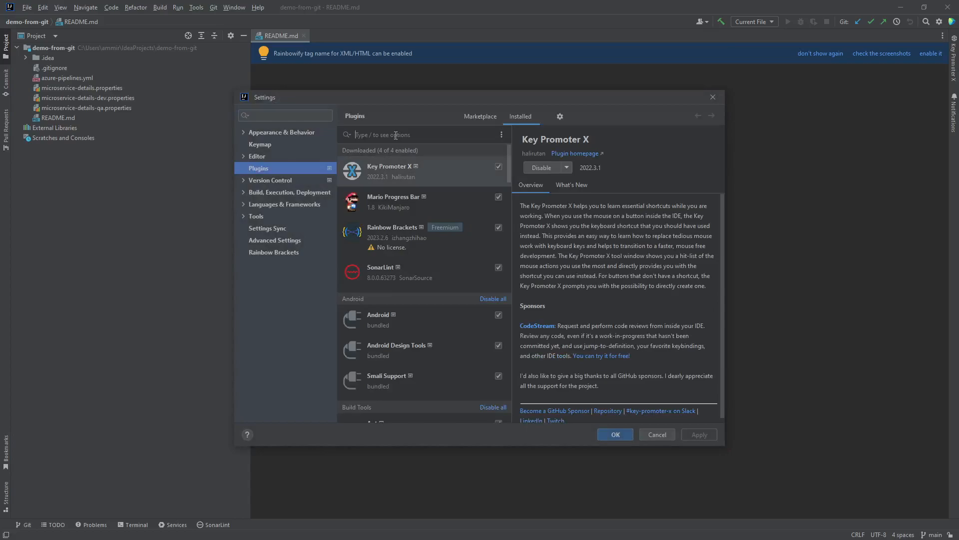
{"action": "type", "text": "aws"}
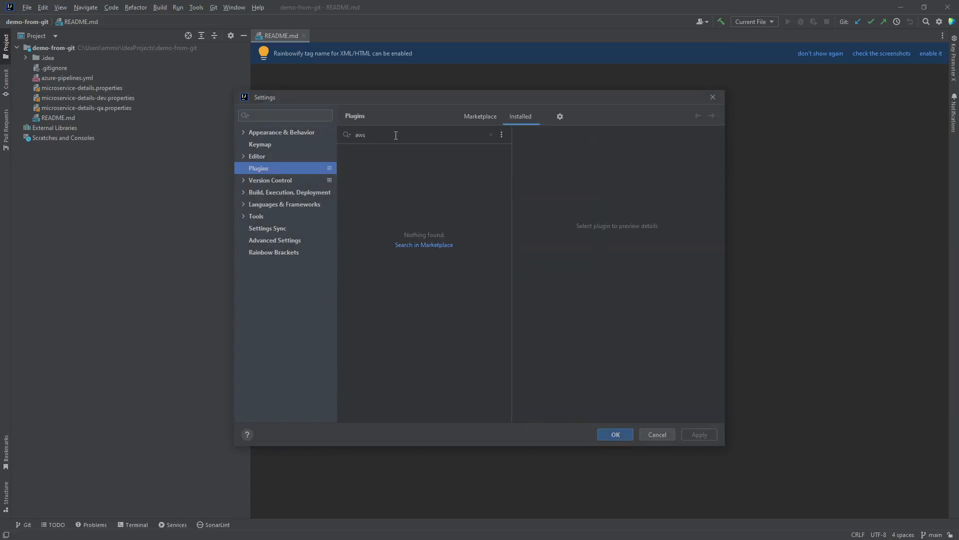
{"action": "left_click", "coordinate": [480, 116]}
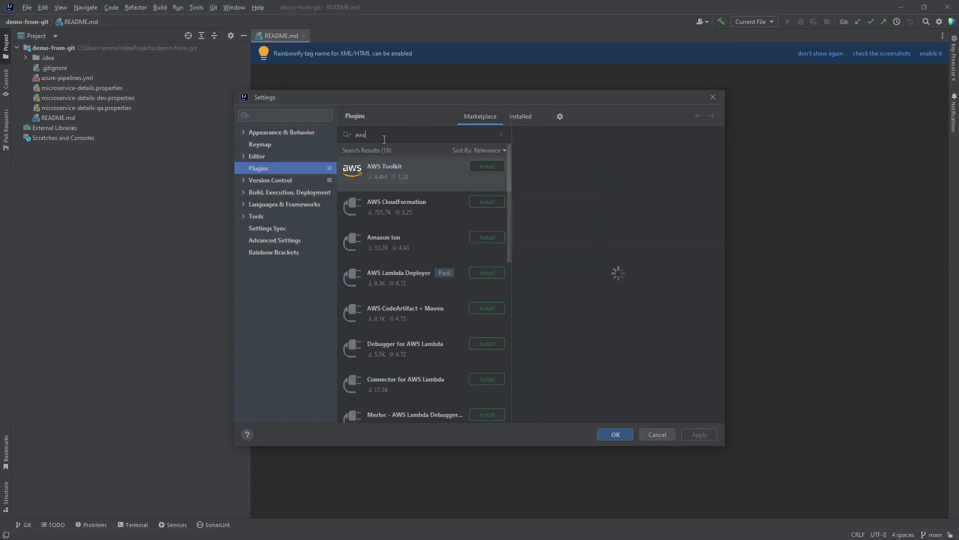
{"action": "left_click", "coordinate": [481, 165]}
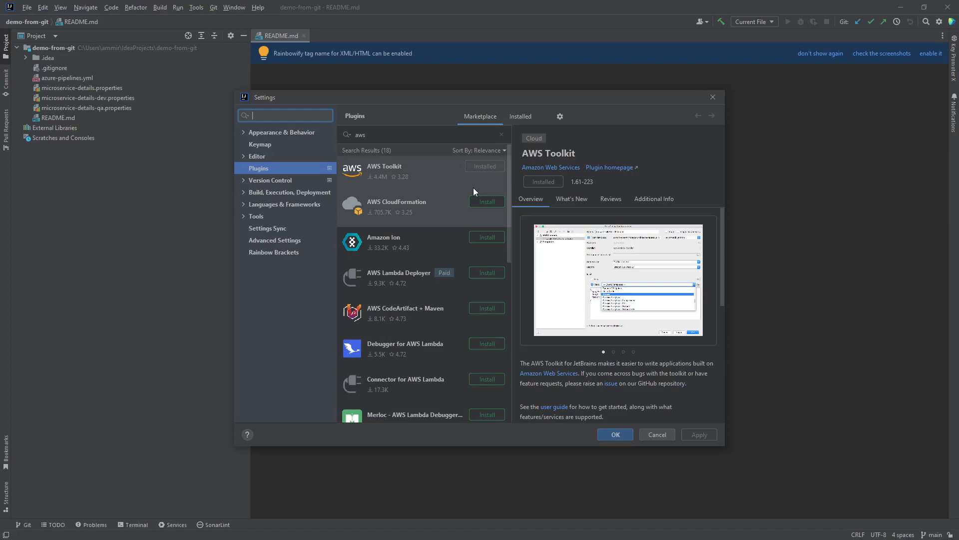
Search plugins for 'save', install Save Actions, and close the Settings window
{"action": "double_click", "coordinate": [382, 136]}
{"action": "type", "text": "save"}
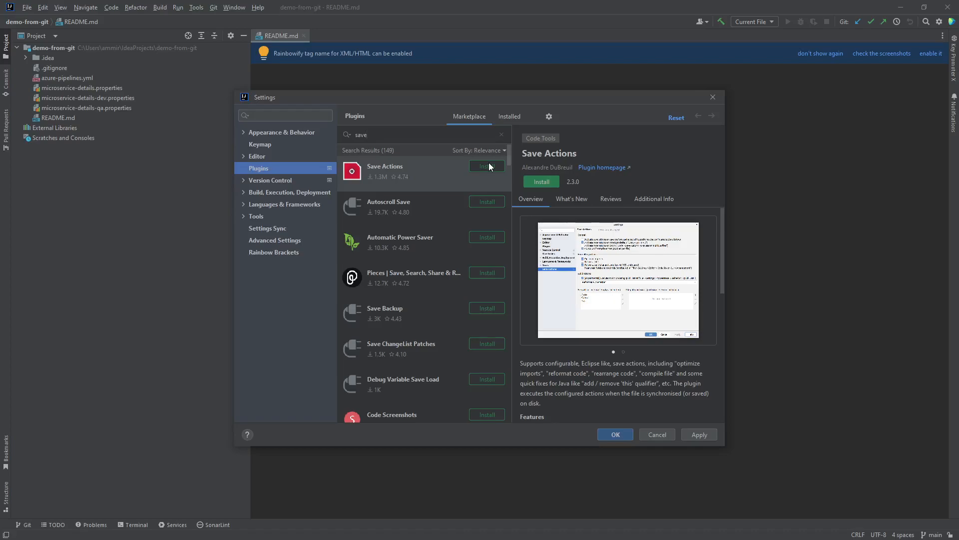
{"action": "left_click", "coordinate": [489, 167]}
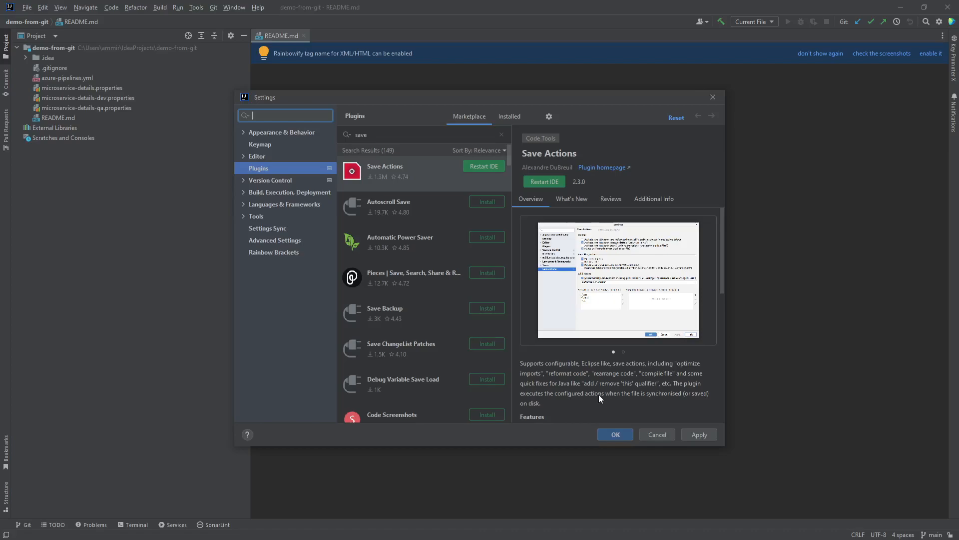
{"action": "key", "text": "Escape"}
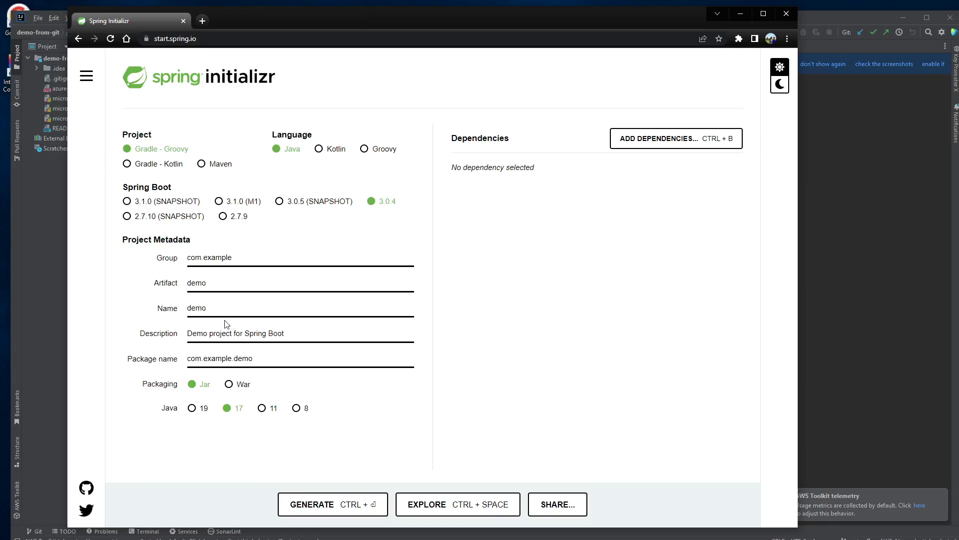
Change the project Name and Artifact from demo to desktop
{"action": "left_click_drag", "start_coordinate": [211, 307], "coordinate": [147, 308]}
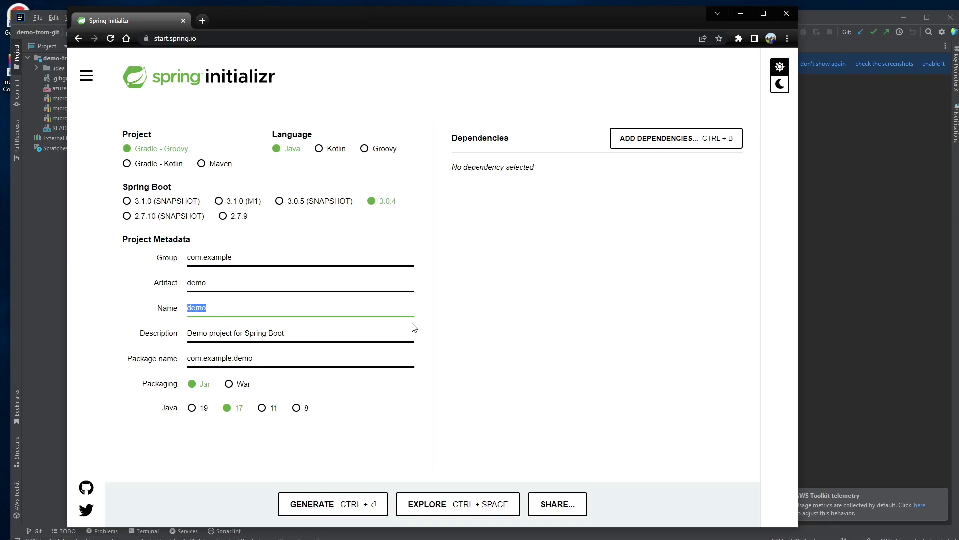
{"action": "type", "text": "desktop"}
{"action": "left_click", "coordinate": [272, 257]}
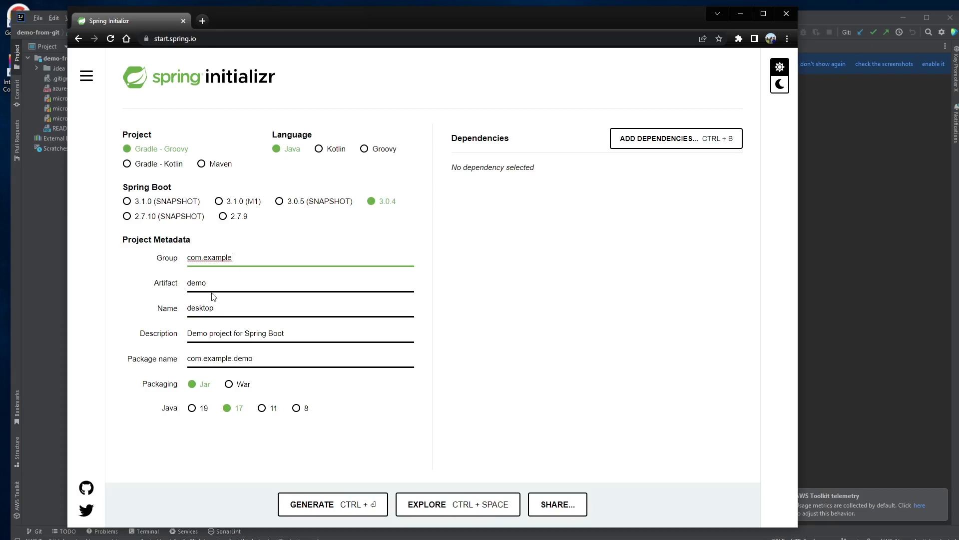
{"action": "left_click_drag", "start_coordinate": [236, 306], "coordinate": [179, 304]}
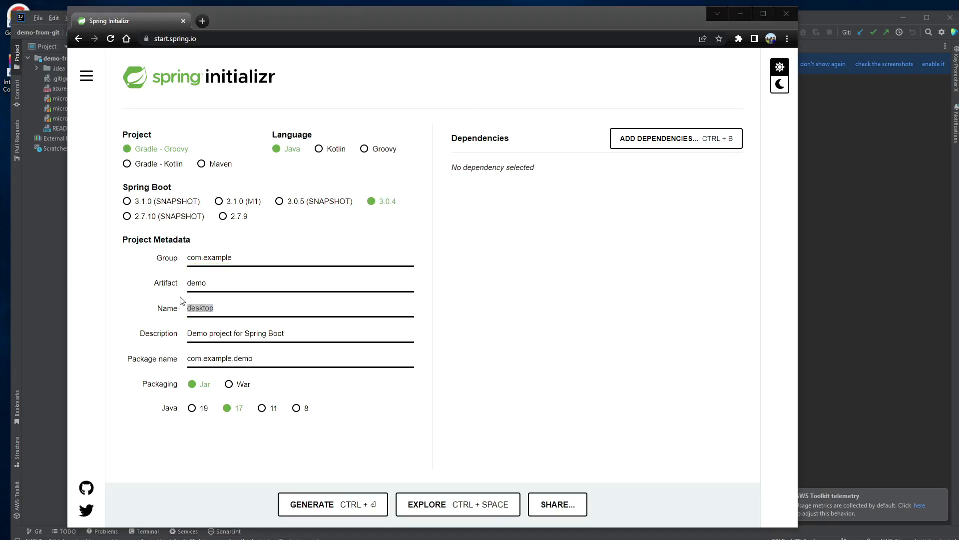
{"action": "double_click", "coordinate": [203, 284]}
{"action": "key", "text": "super+v"}
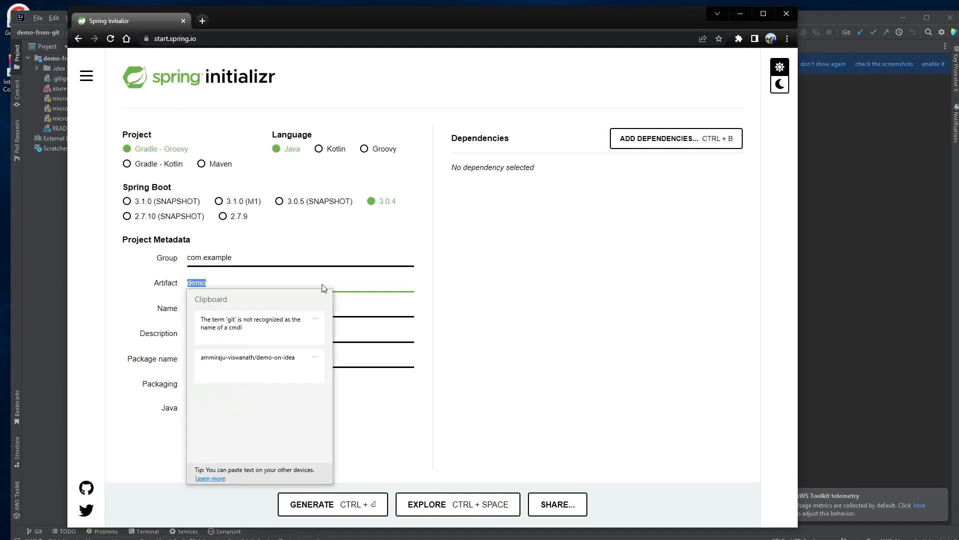
{"action": "key", "text": "Escape"}
{"action": "type", "text": "desktop"}
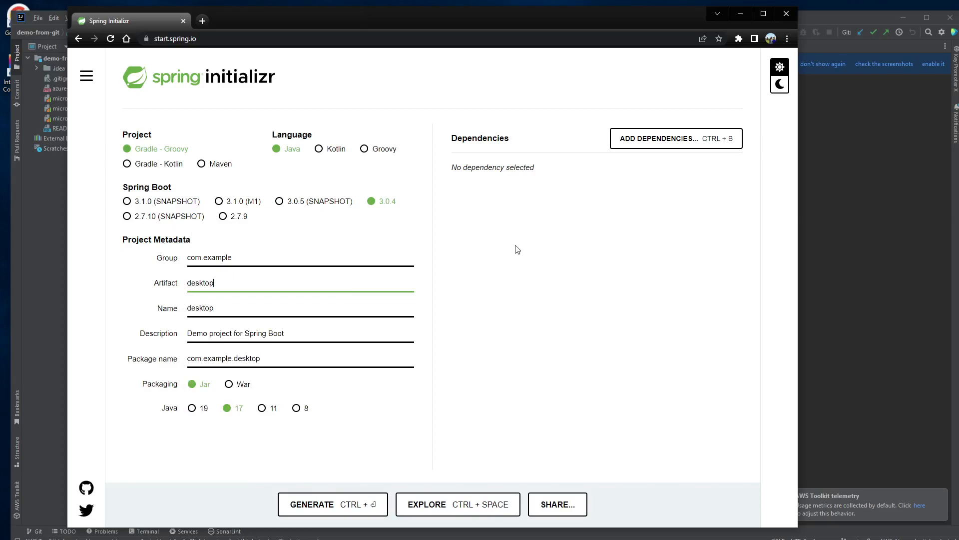
Add the Spring Web dependency and generate the desktop.zip project download
{"action": "left_click", "coordinate": [614, 144]}
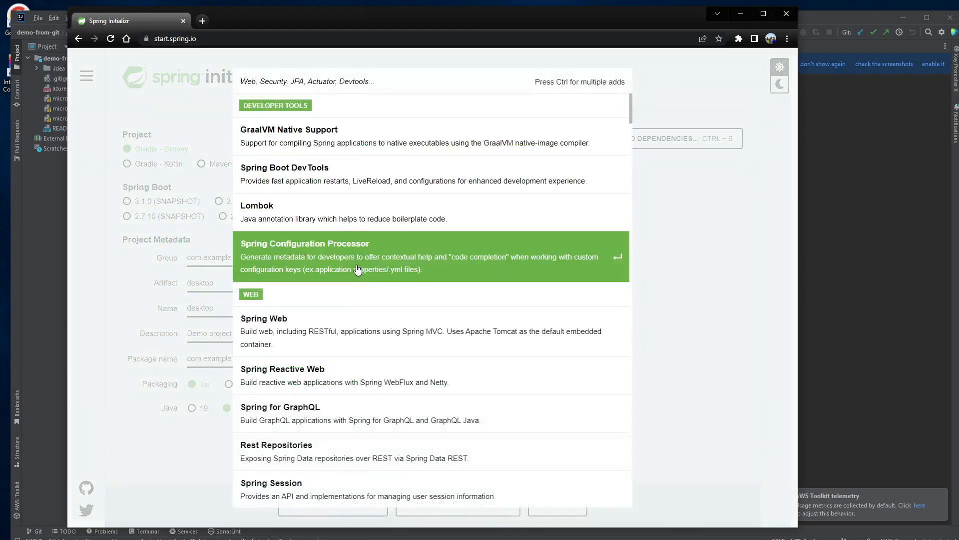
{"action": "left_click", "coordinate": [323, 336]}
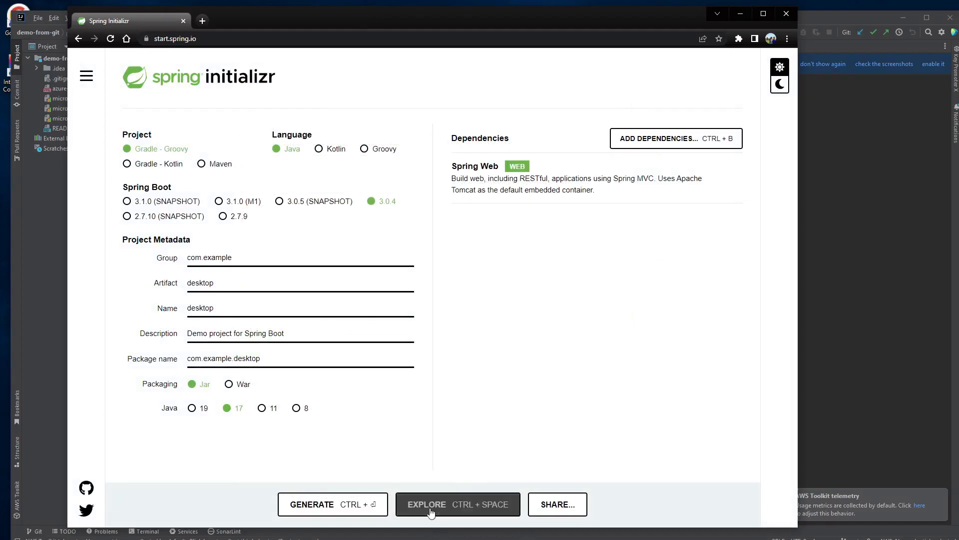
{"action": "left_click", "coordinate": [349, 512]}
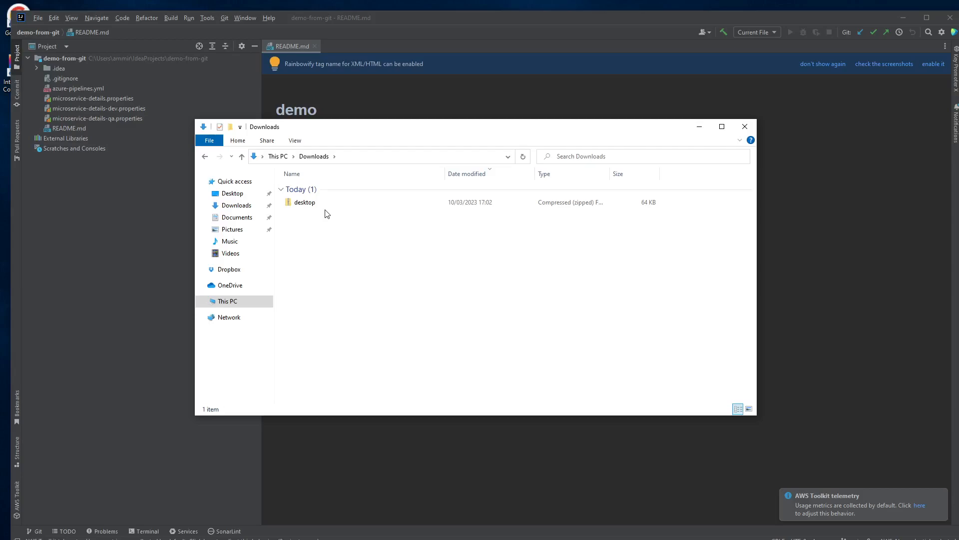
Extract desktop.zip in Downloads into a desktop folder and close the extracted folder window
{"action": "left_click", "coordinate": [291, 205]}
{"action": "right_click", "coordinate": [295, 202]}
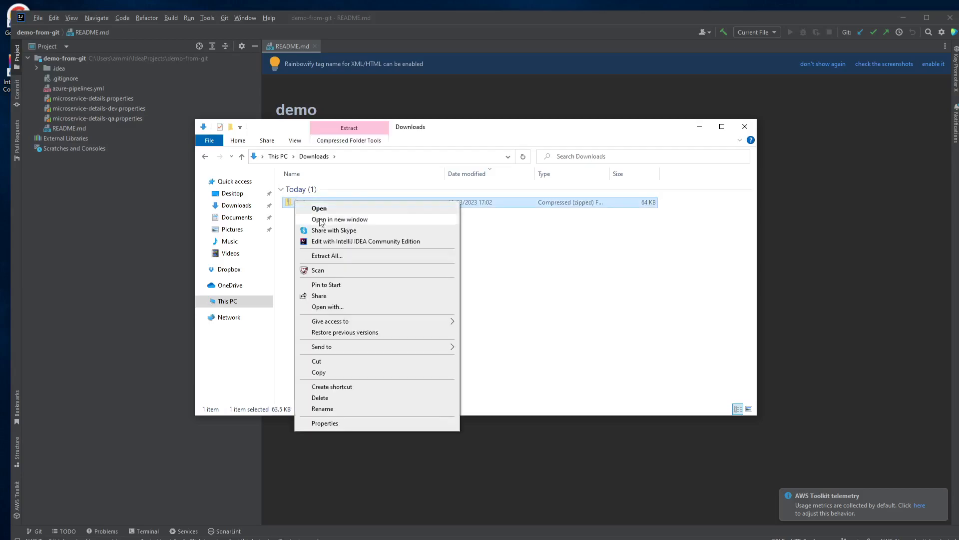
{"action": "left_click", "coordinate": [330, 255]}
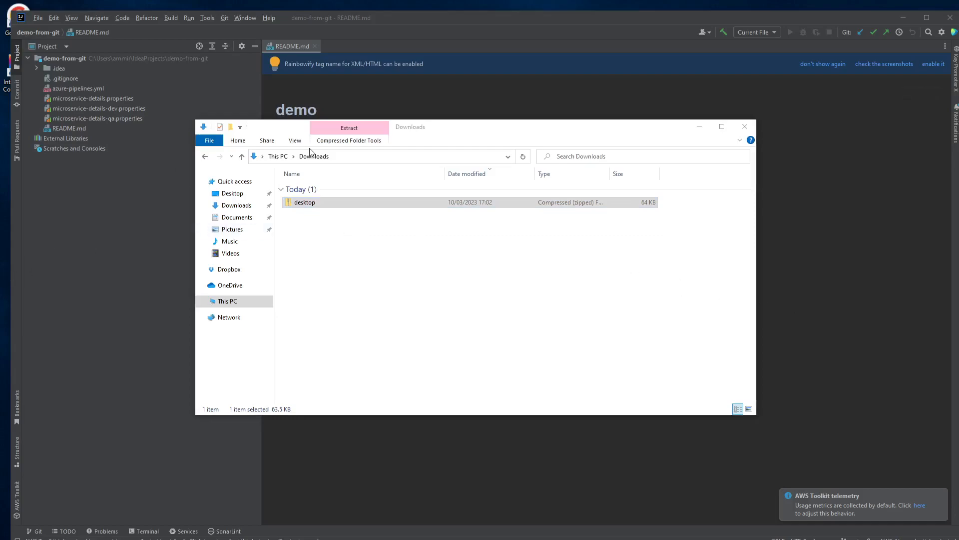
{"action": "left_click", "coordinate": [411, 230]}
{"action": "left_click", "coordinate": [337, 205]}
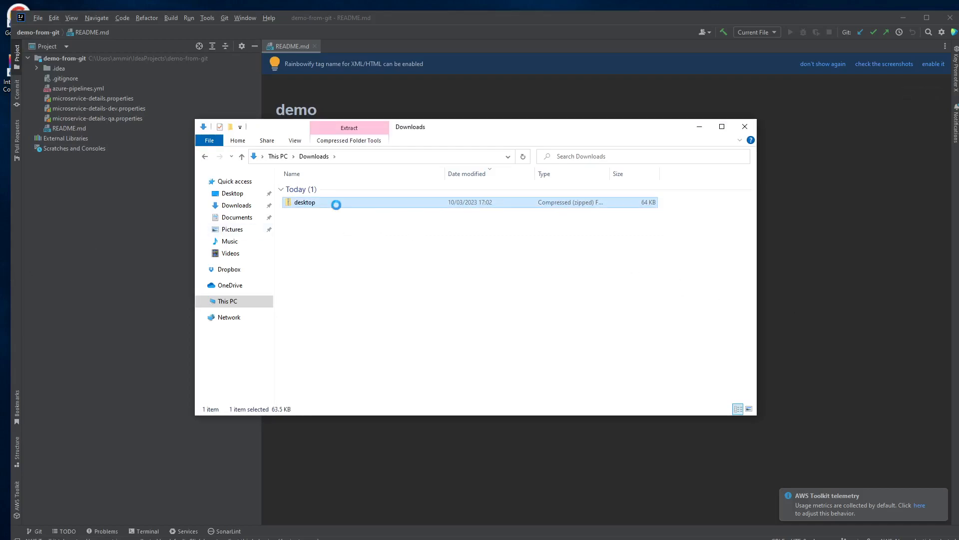
{"action": "right_click", "coordinate": [337, 205]}
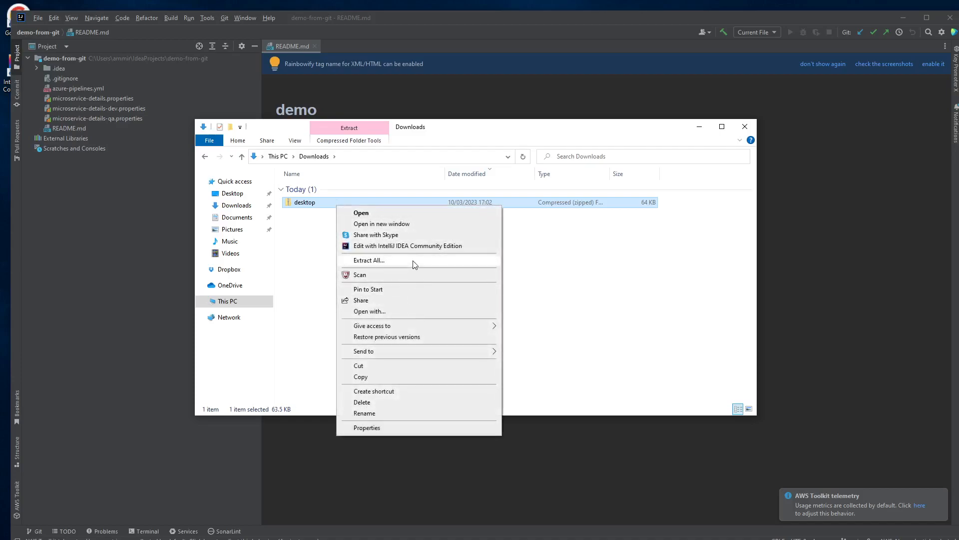
{"action": "left_click", "coordinate": [412, 260]}
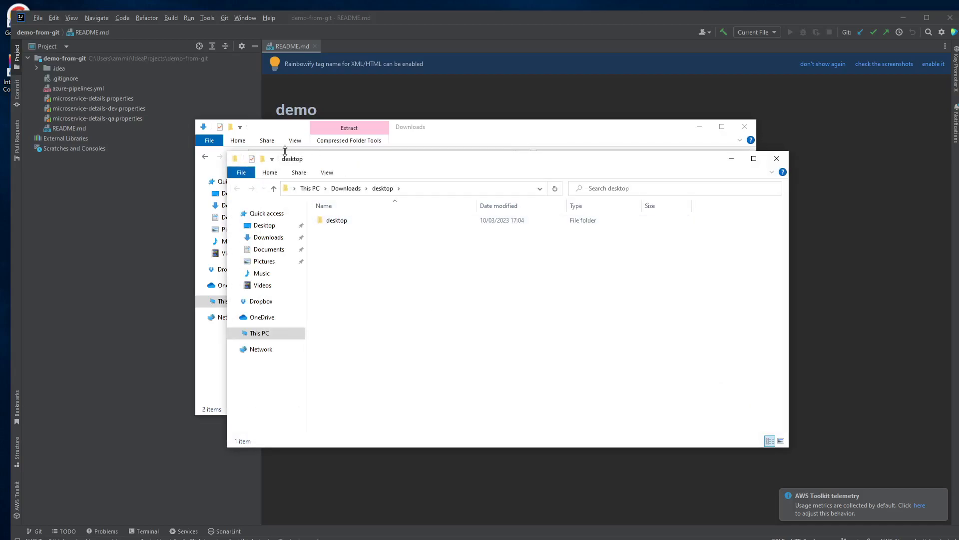
{"action": "left_click", "coordinate": [777, 158]}
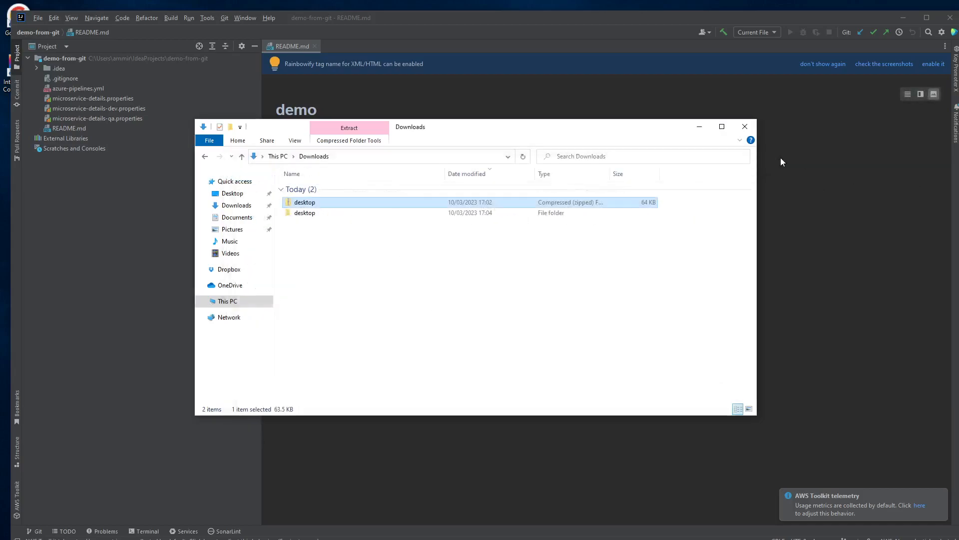
{"action": "left_click", "coordinate": [318, 215]}
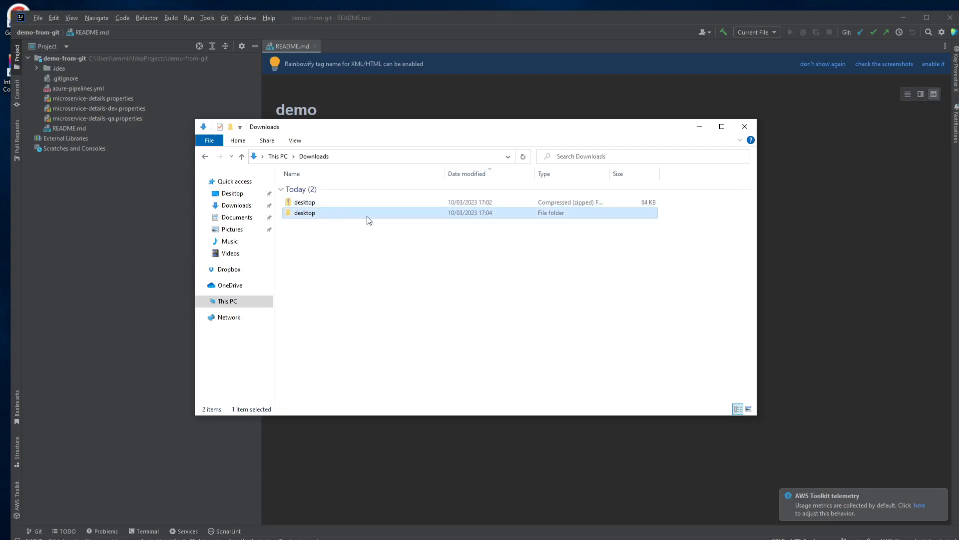
{"action": "left_click", "coordinate": [41, 19]}
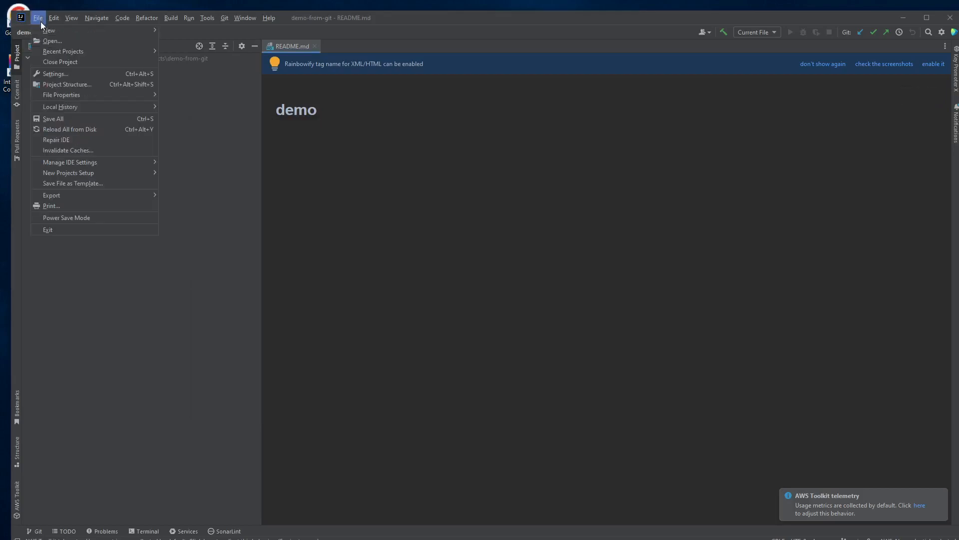
Start a Project from Existing Sources using the pasted Downloads\desktop\desktop folder path
{"action": "mouse_move", "coordinate": [122, 29]}
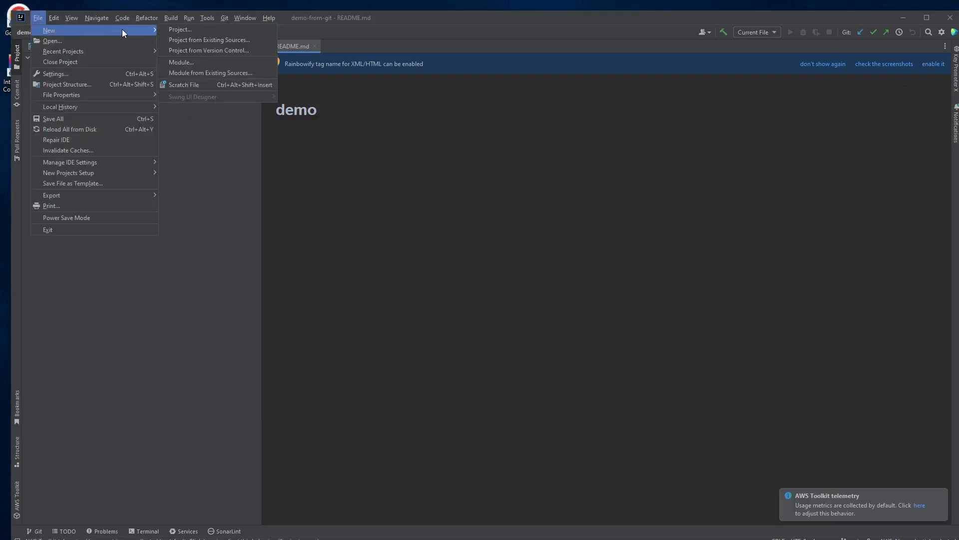
{"action": "left_click", "coordinate": [236, 40]}
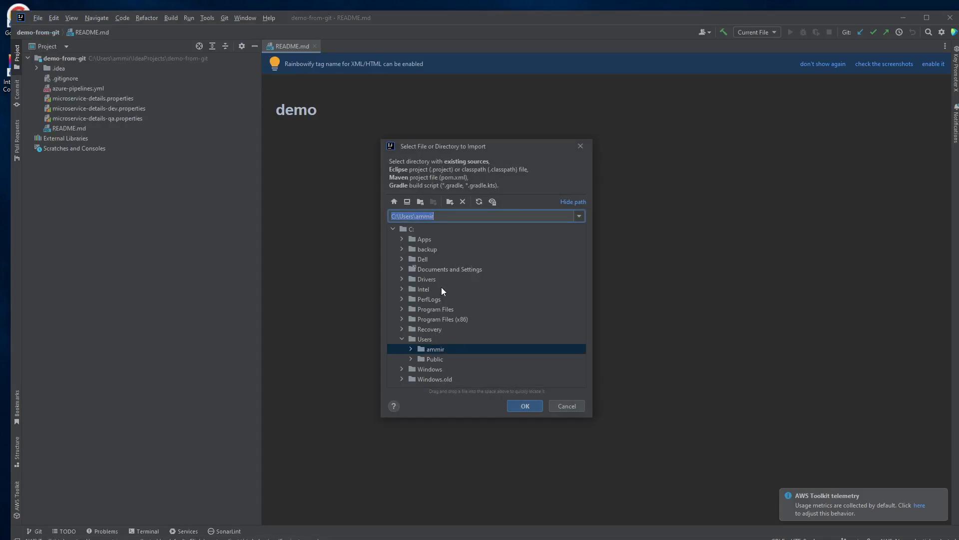
{"action": "type", "text": "C:\\Users\\ammir\\Downloads\\desktop\\desktop"}
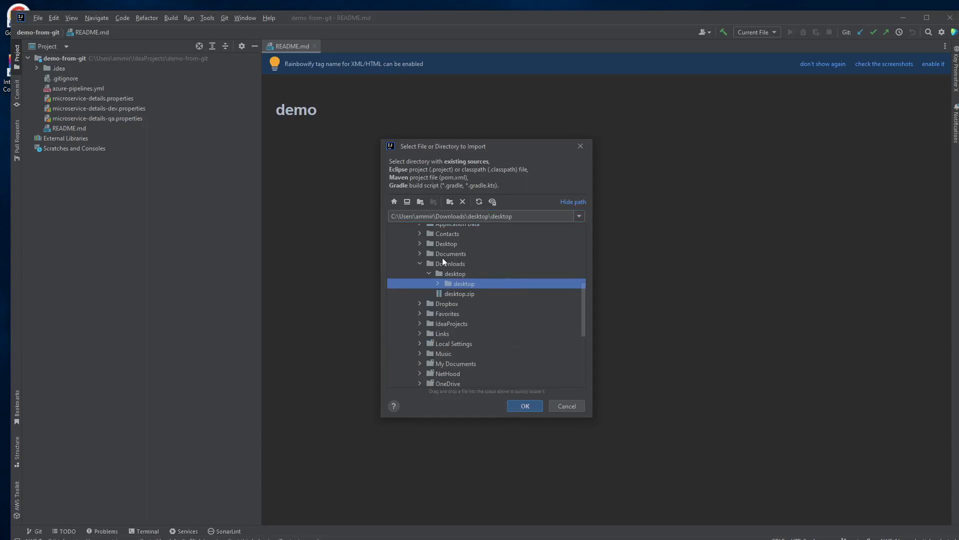
{"action": "left_click", "coordinate": [518, 406]}
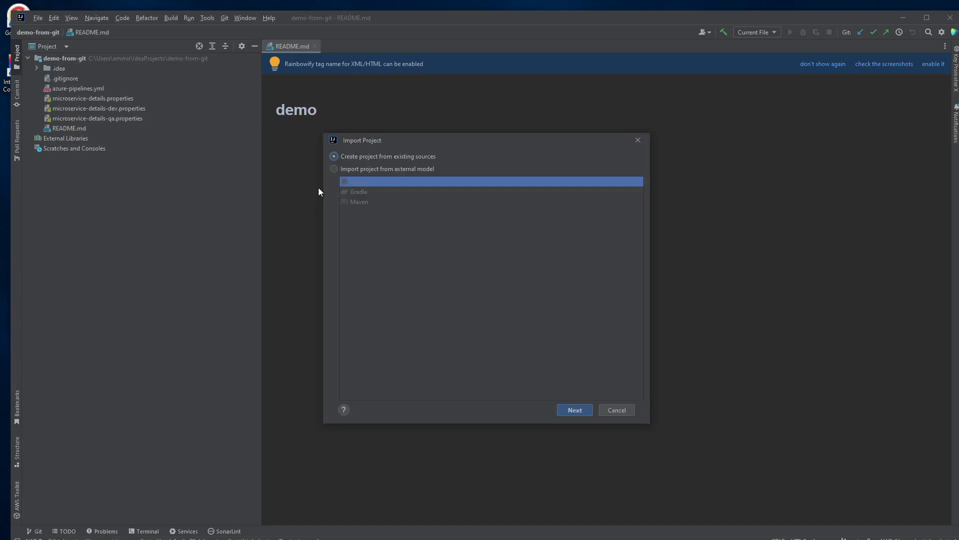
Choose 'Create project from existing sources' as the import type, after first trying an external model
{"action": "left_click", "coordinate": [333, 169]}
{"action": "left_click", "coordinate": [583, 410]}
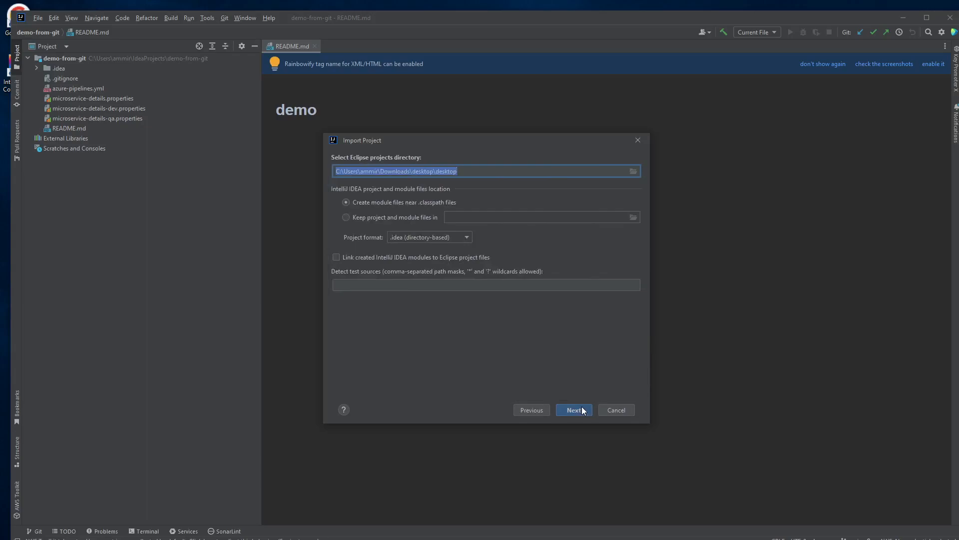
{"action": "left_click", "coordinate": [574, 410]}
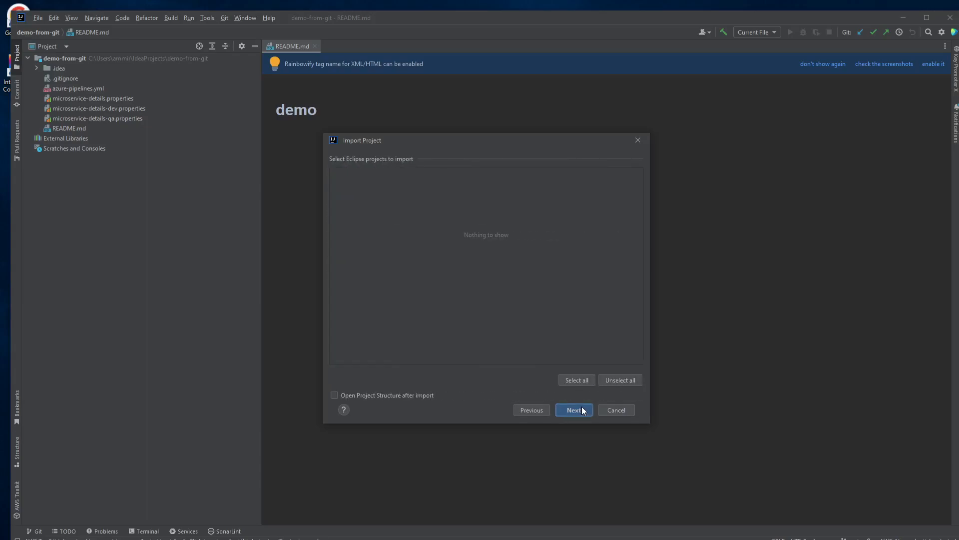
{"action": "left_click", "coordinate": [581, 409]}
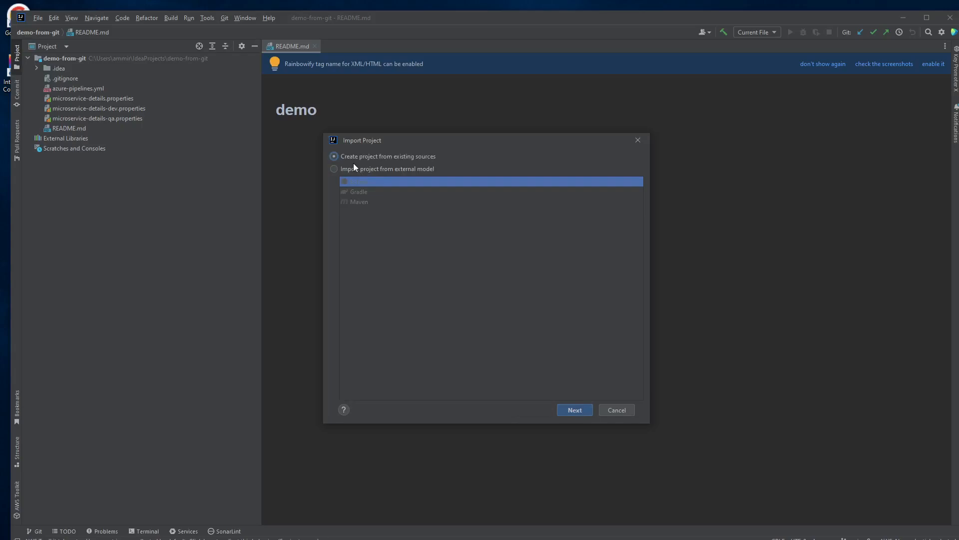
{"action": "left_click", "coordinate": [567, 405]}
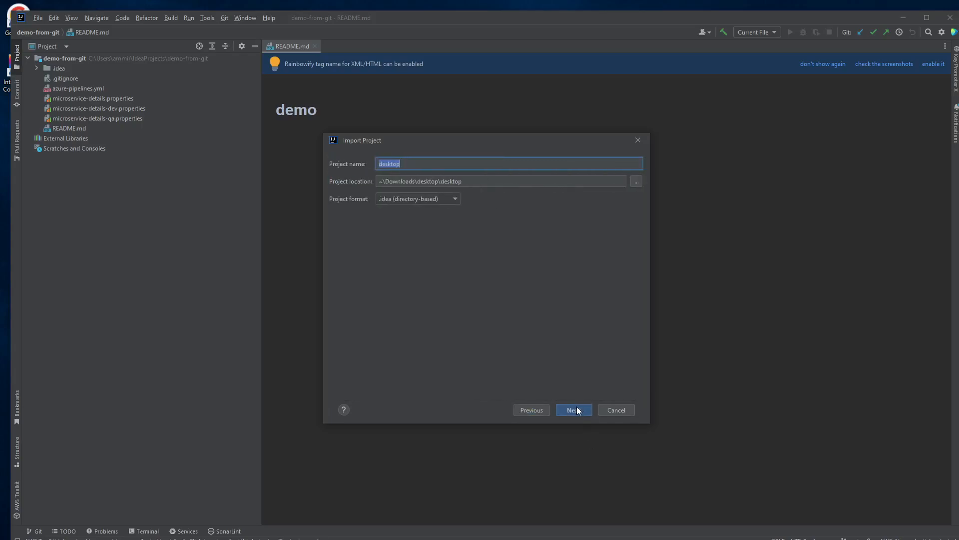
Accept name desktop, both Java source roots, gradle-wrapper library, modules and openjdk-19 SDK, then create
{"action": "left_click", "coordinate": [575, 410]}
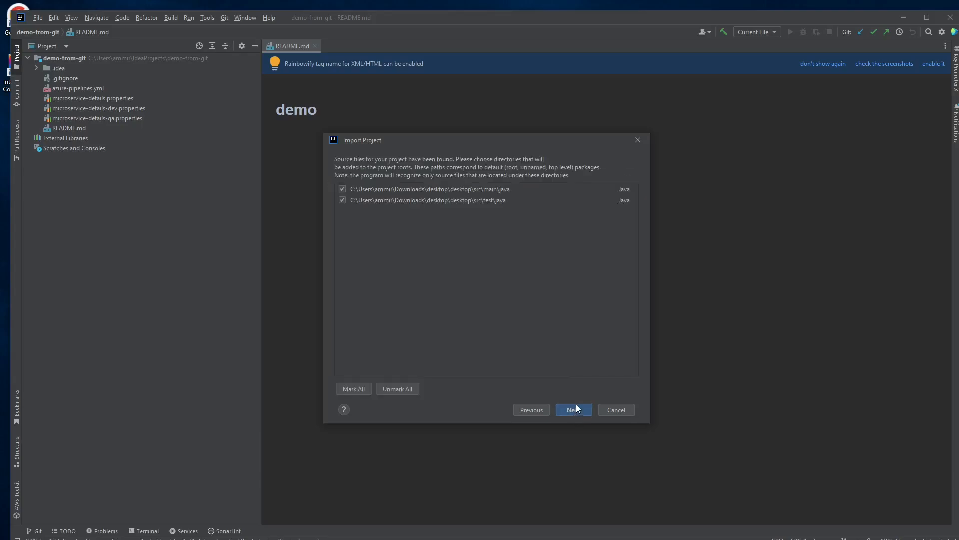
{"action": "left_click", "coordinate": [576, 405]}
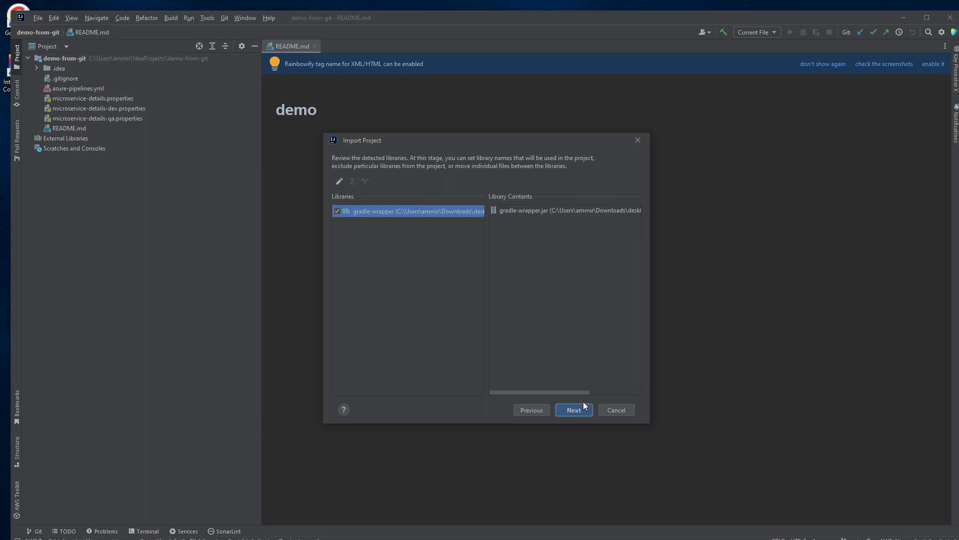
{"action": "left_click", "coordinate": [568, 410]}
{"action": "left_click", "coordinate": [577, 408]}
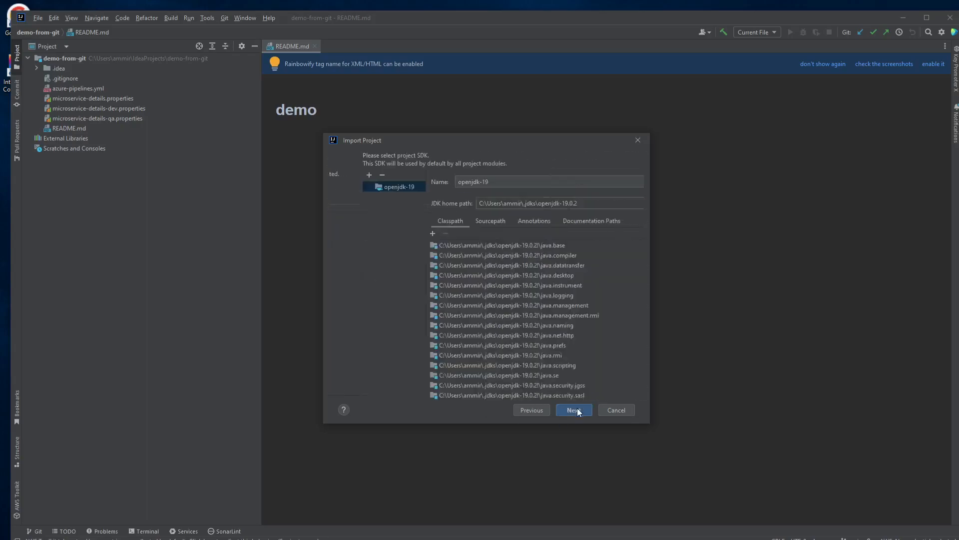
{"action": "left_click", "coordinate": [583, 409]}
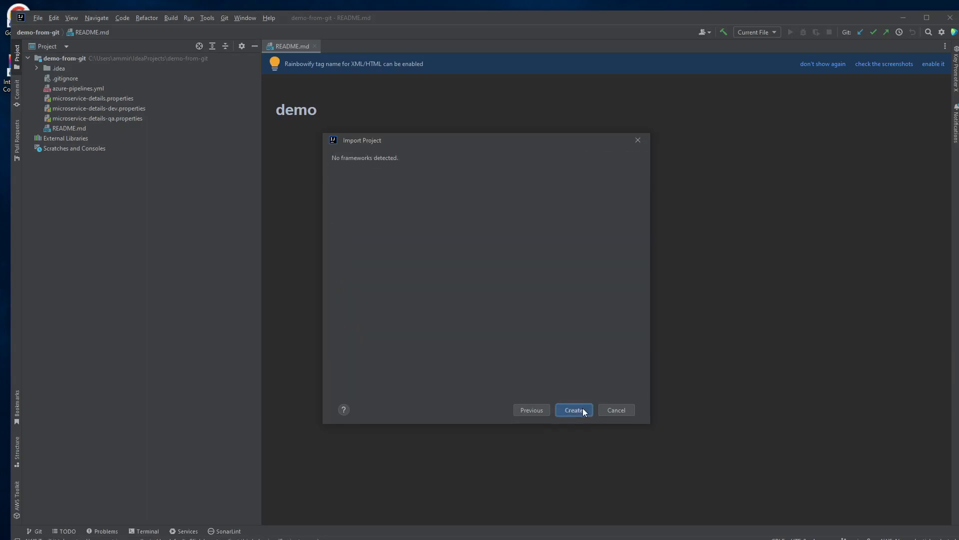
{"action": "left_click", "coordinate": [583, 410]}
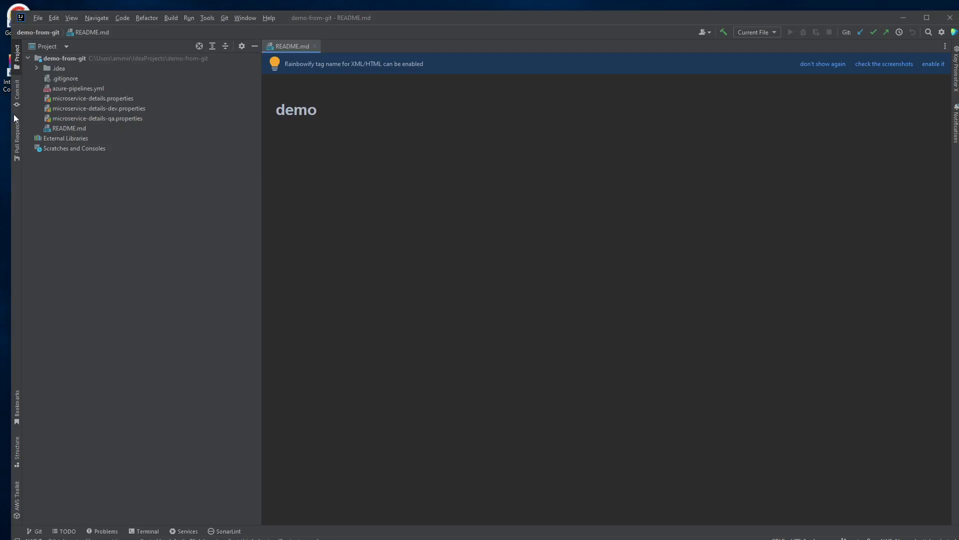